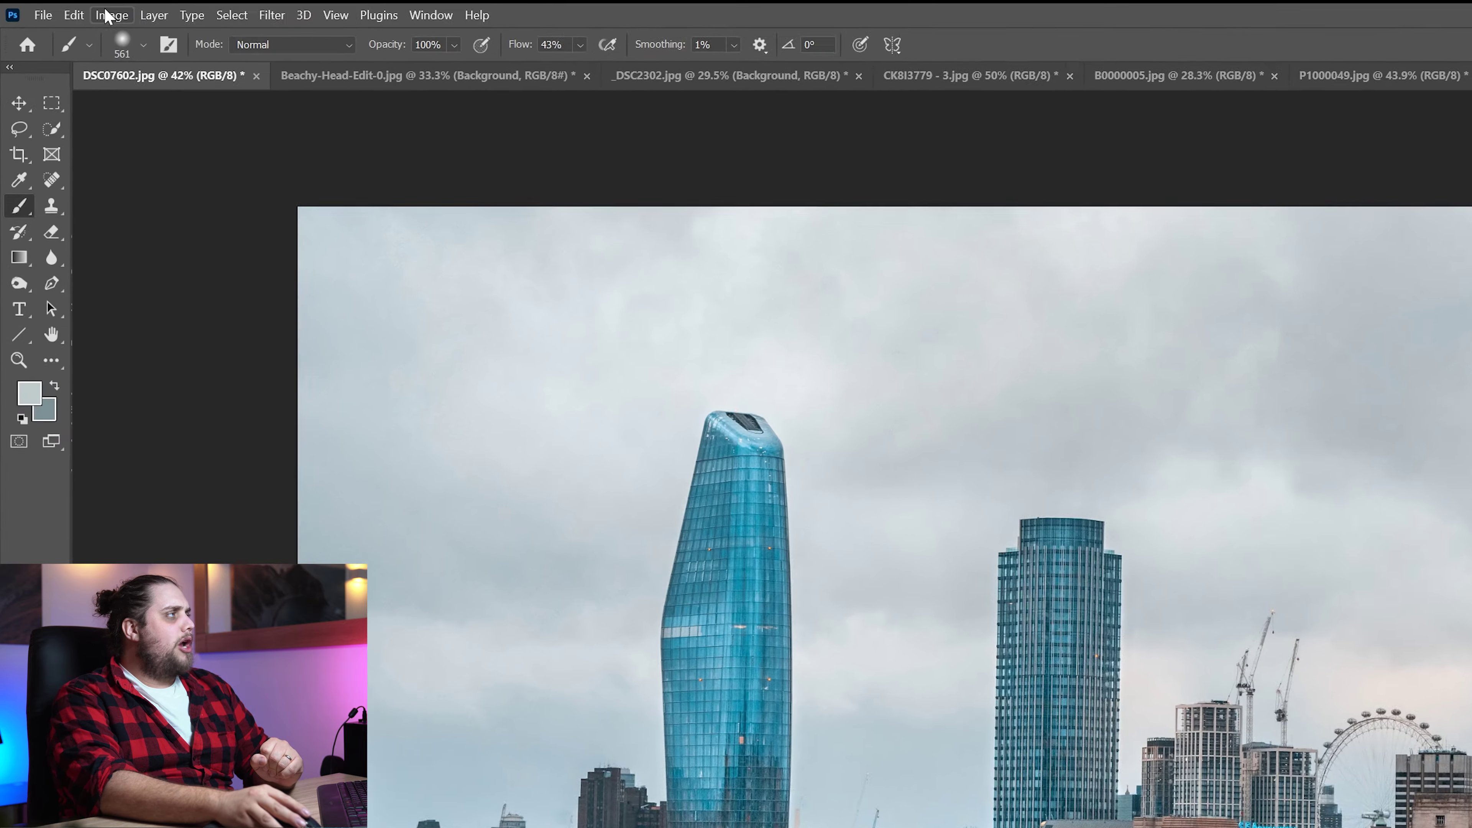
- Open Sky Replacement from the Edit menu on the London photo
{"action": "left_click", "coordinate": [43, 19]}
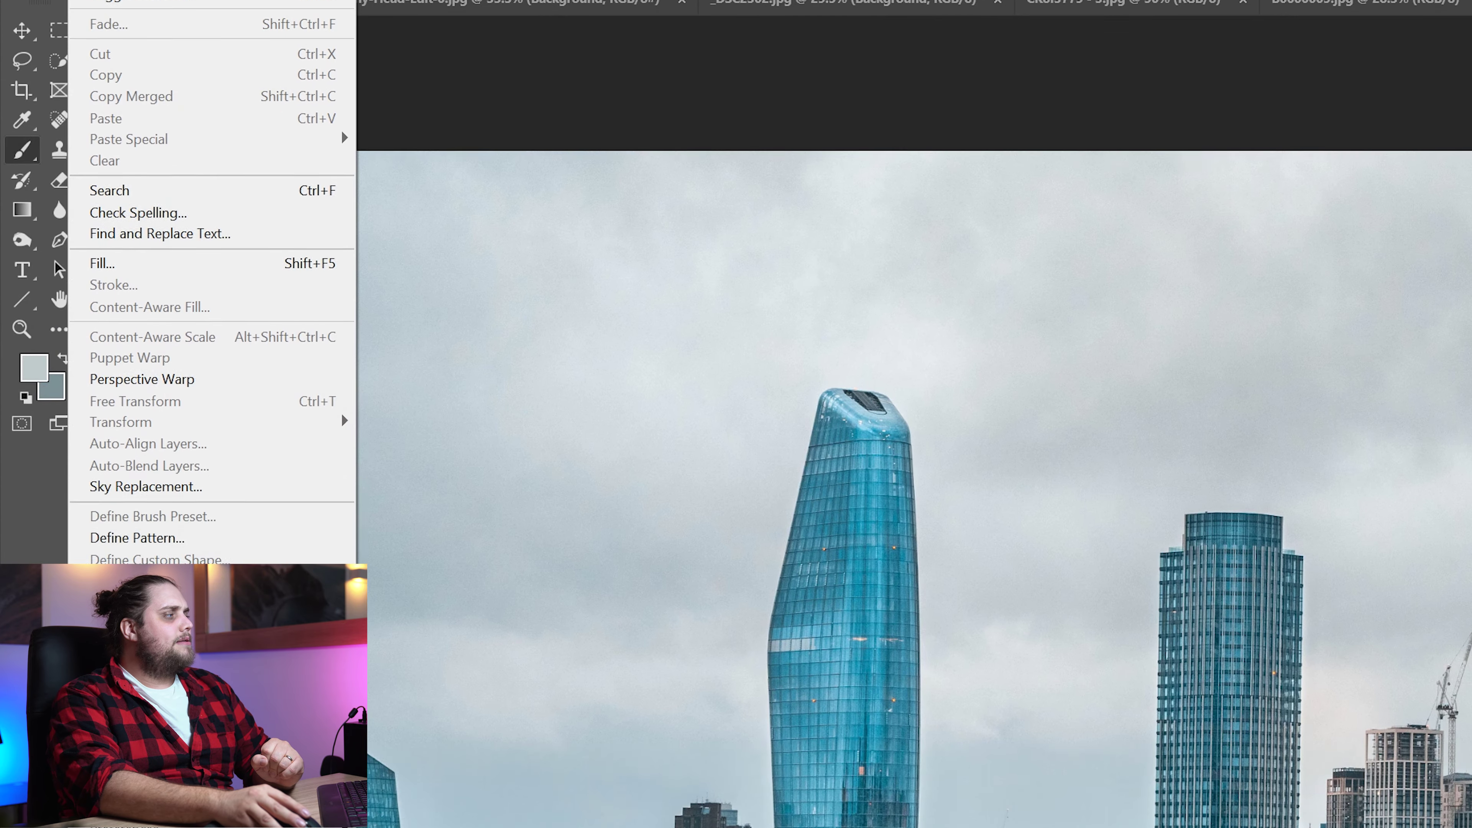
{"action": "left_click", "coordinate": [115, 486]}
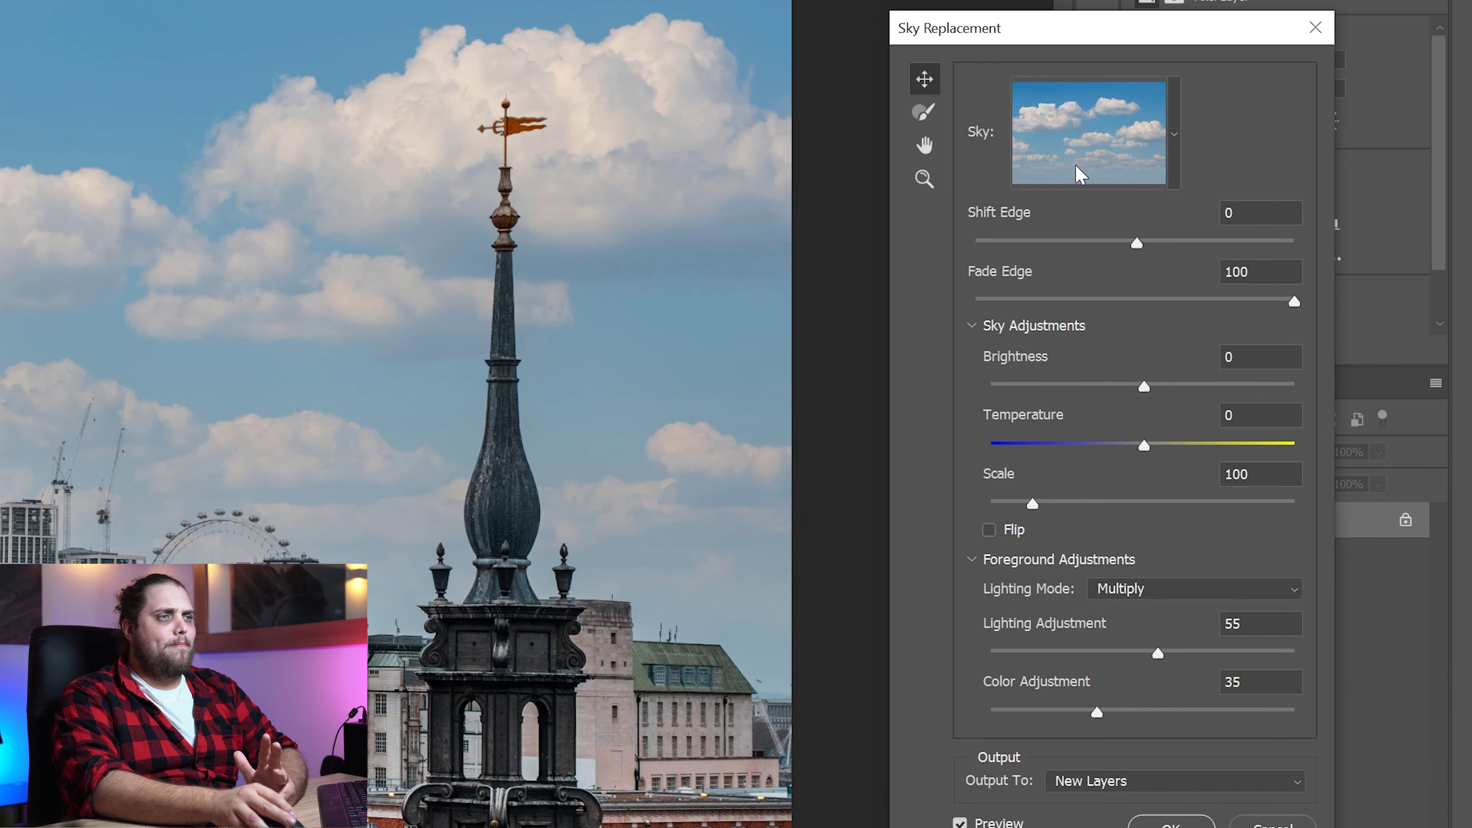
- Browse the Blue Skies presets and try the wispy cloud sky on the photo
{"action": "left_click", "coordinate": [1177, 139]}
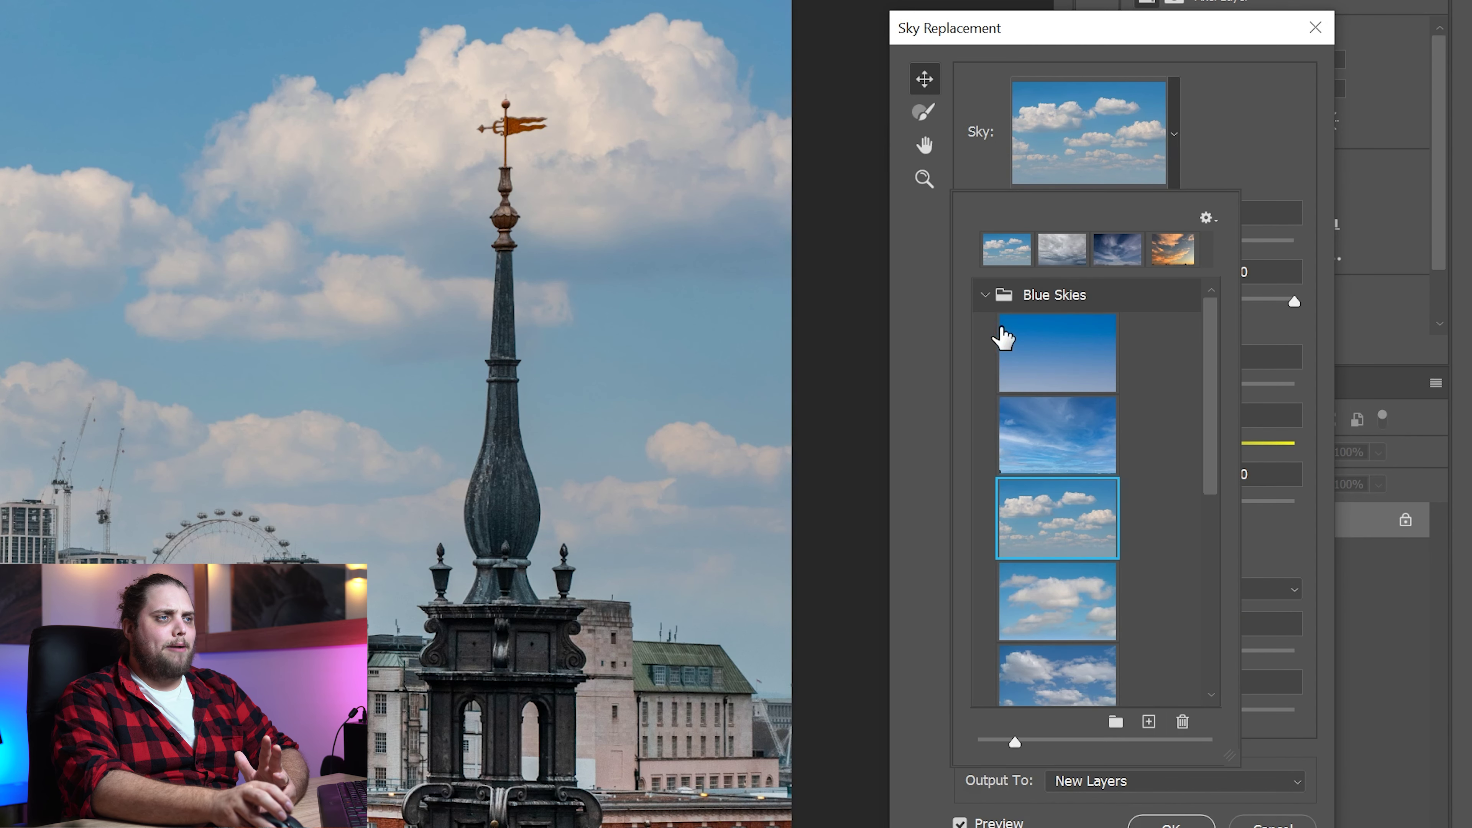
{"action": "left_click", "coordinate": [985, 294]}
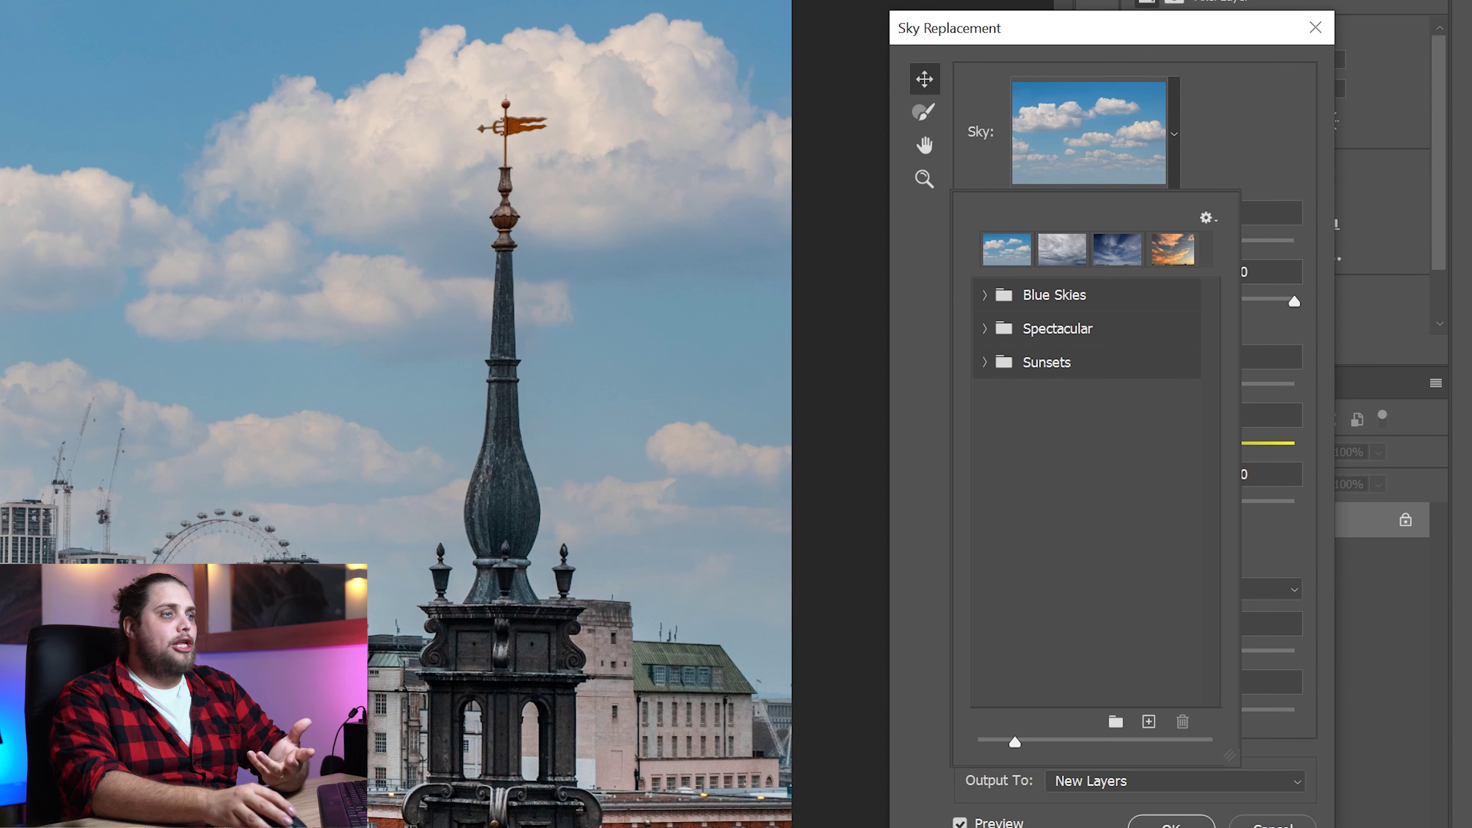
{"action": "left_click", "coordinate": [988, 296]}
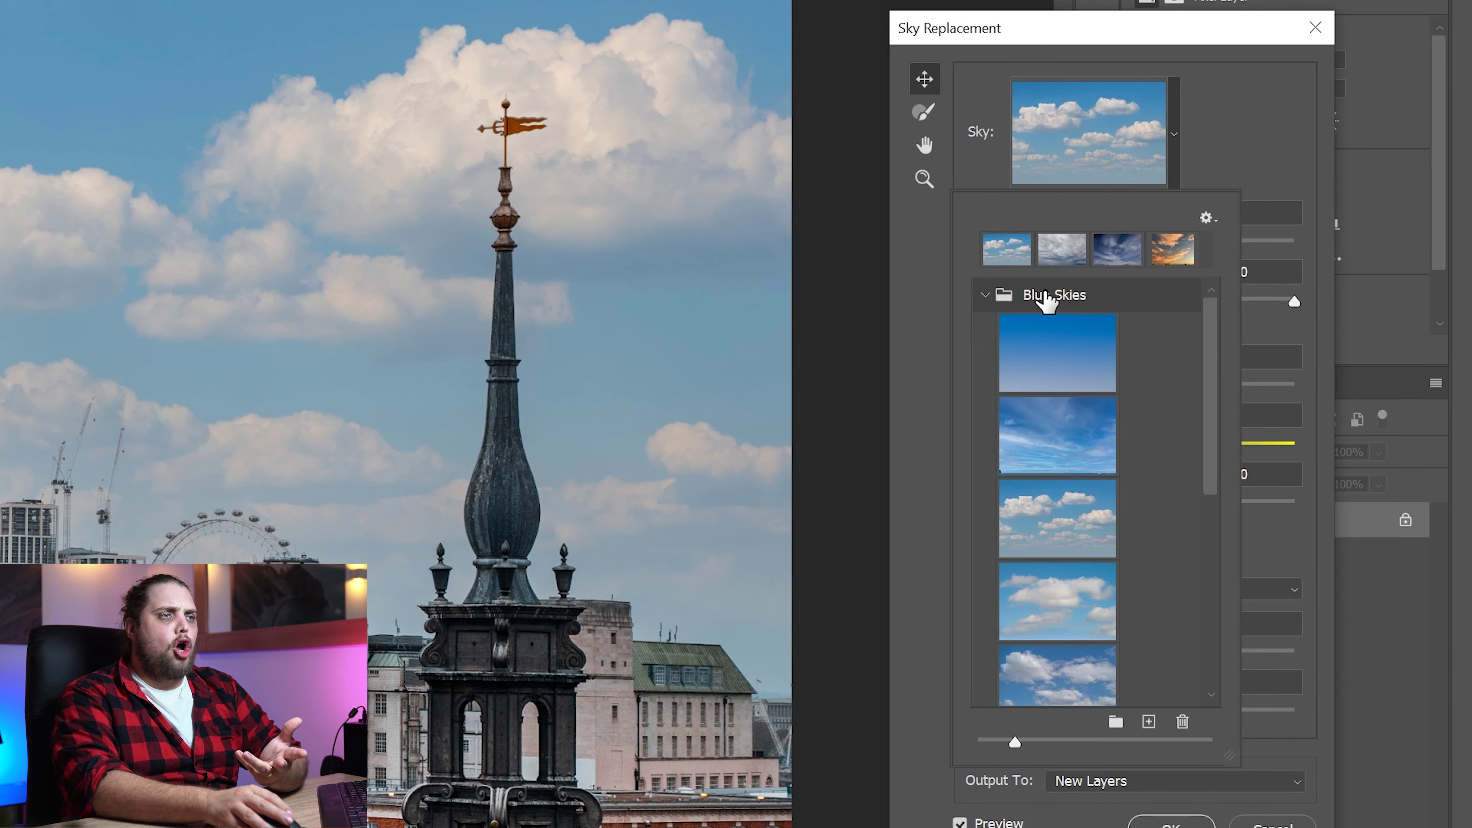
{"action": "scroll", "coordinate": [1145, 481], "scroll_direction": "down", "scroll_amount": 3}
{"action": "scroll", "coordinate": [1145, 499], "scroll_direction": "down", "scroll_amount": 5}
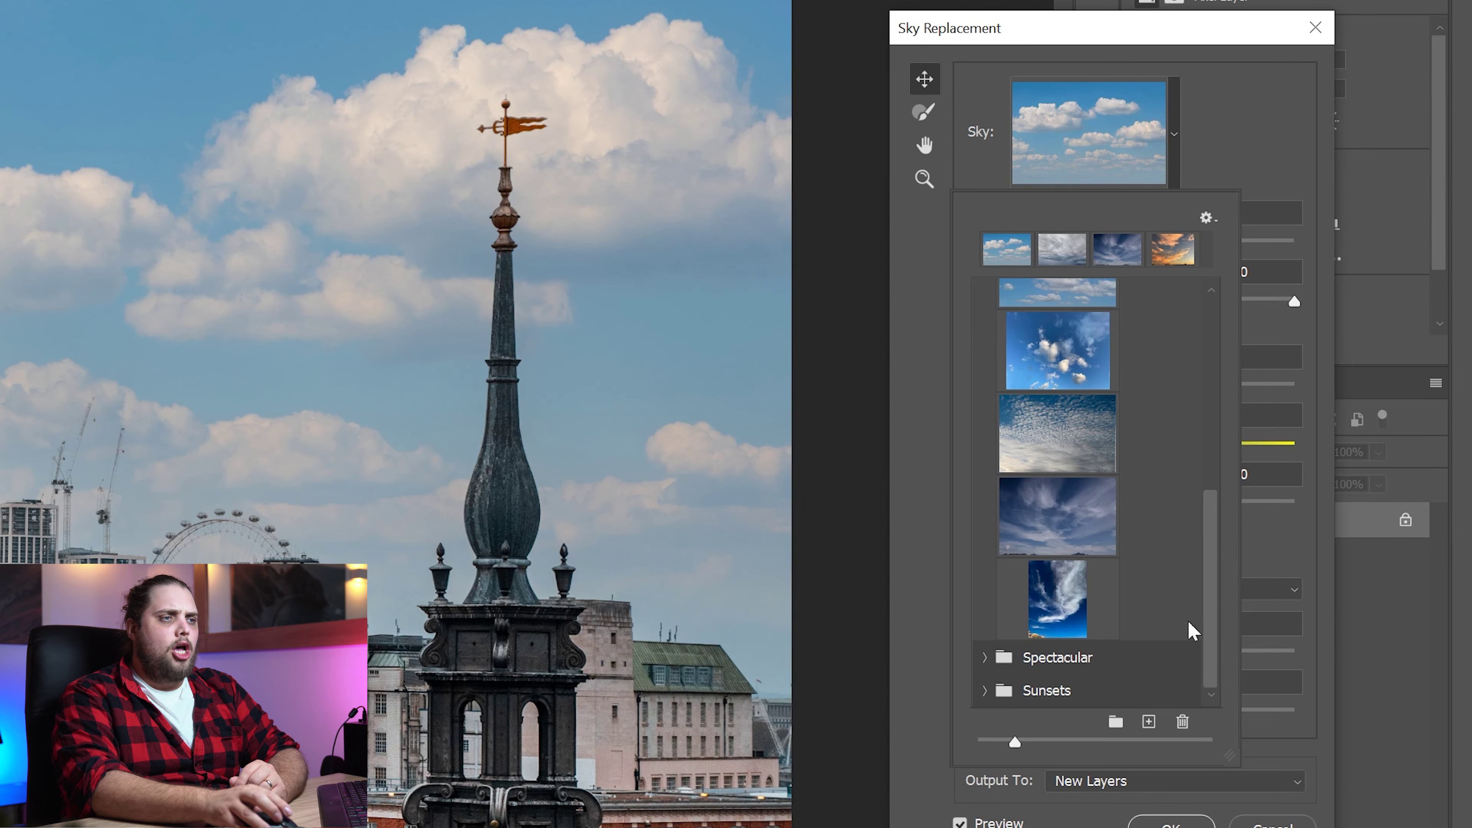
{"action": "left_click", "coordinate": [1041, 525]}
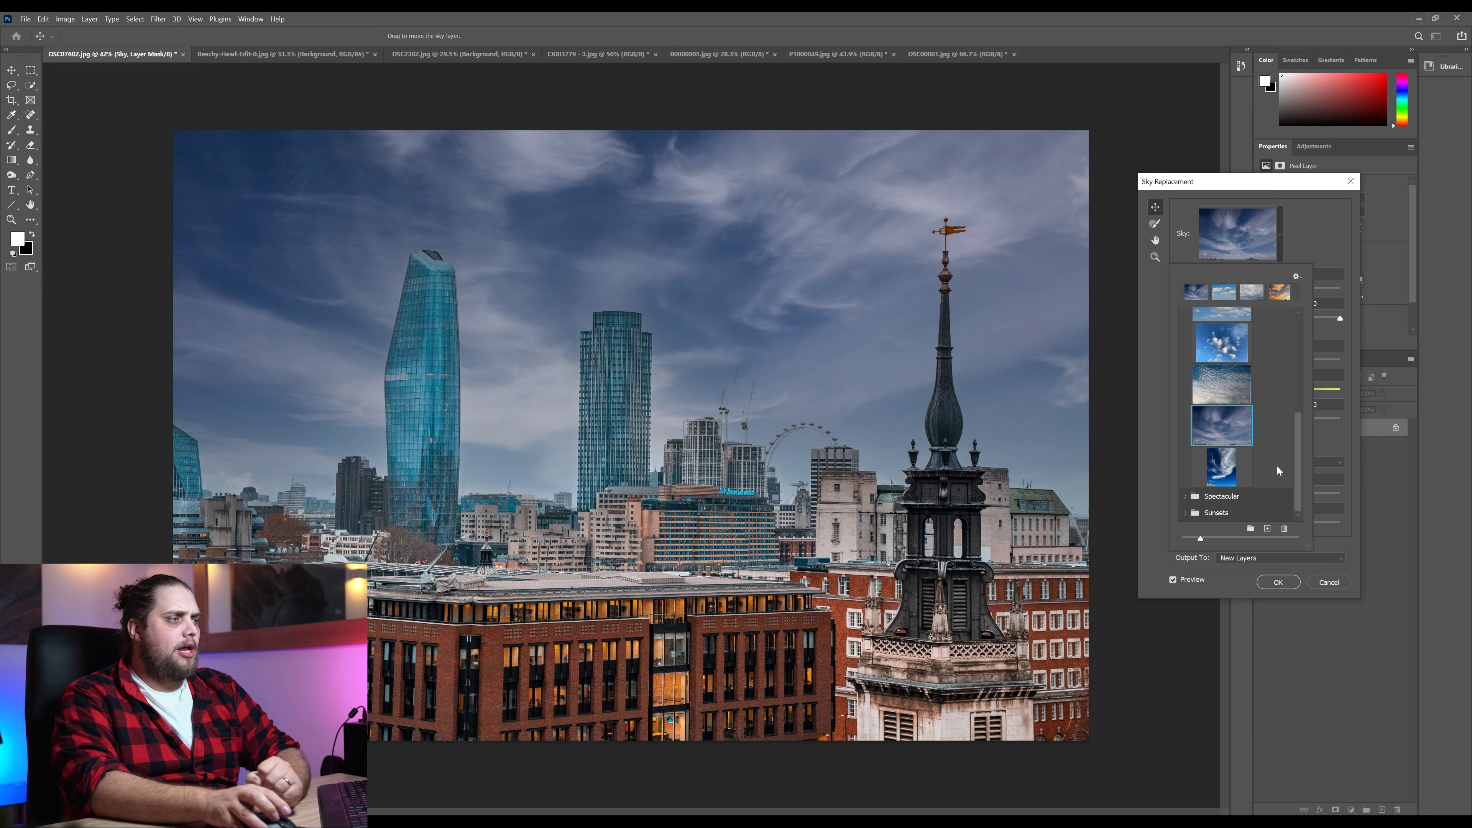
{"action": "scroll", "coordinate": [1280, 469], "scroll_direction": "up", "scroll_amount": 2}
{"action": "scroll", "coordinate": [1284, 462], "scroll_direction": "up", "scroll_amount": 5}
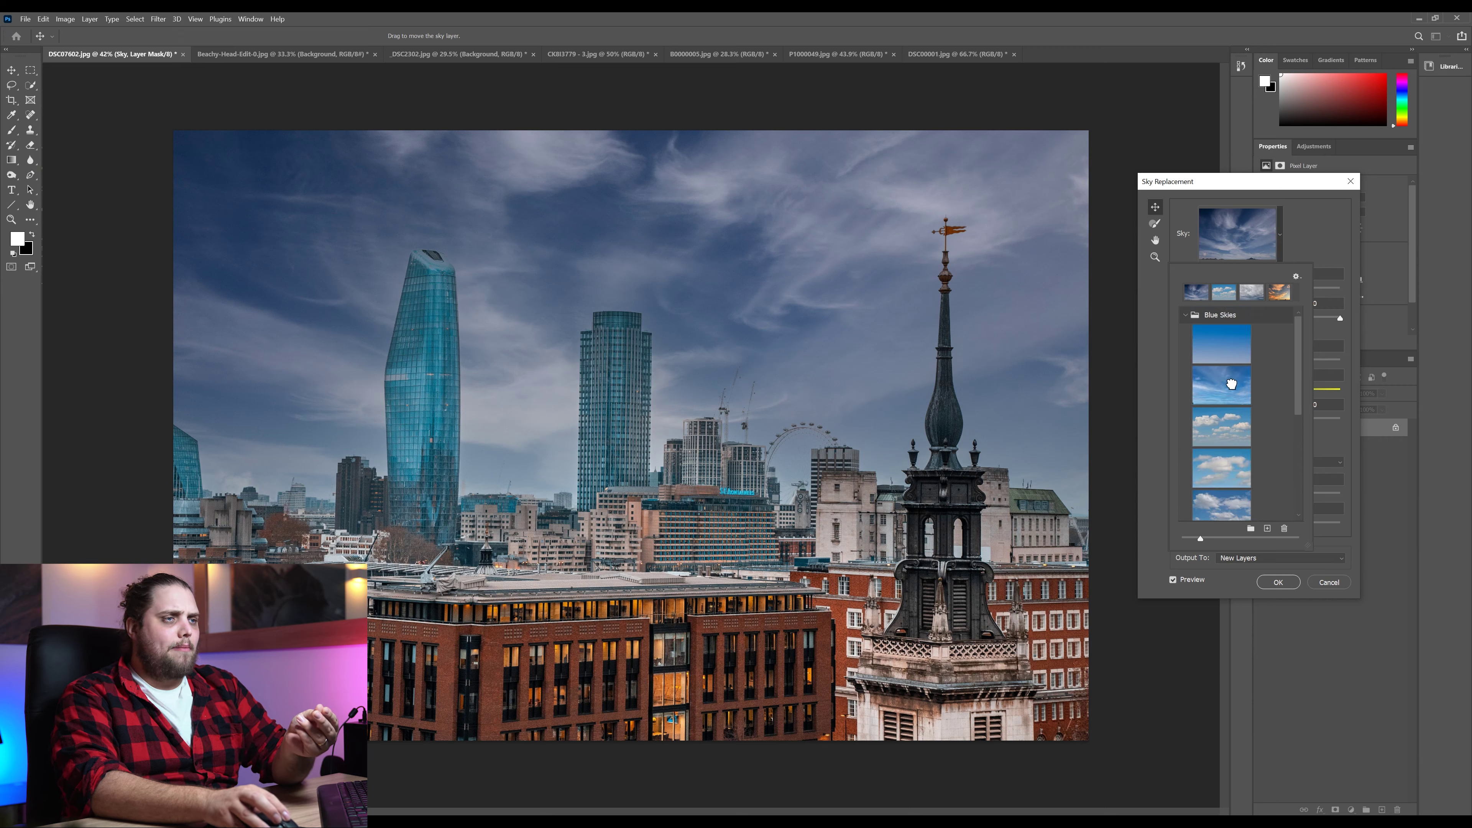
- Try a clearer blue sky, then settle on the puffy cloud Blue Skies preset
{"action": "left_click", "coordinate": [1234, 389]}
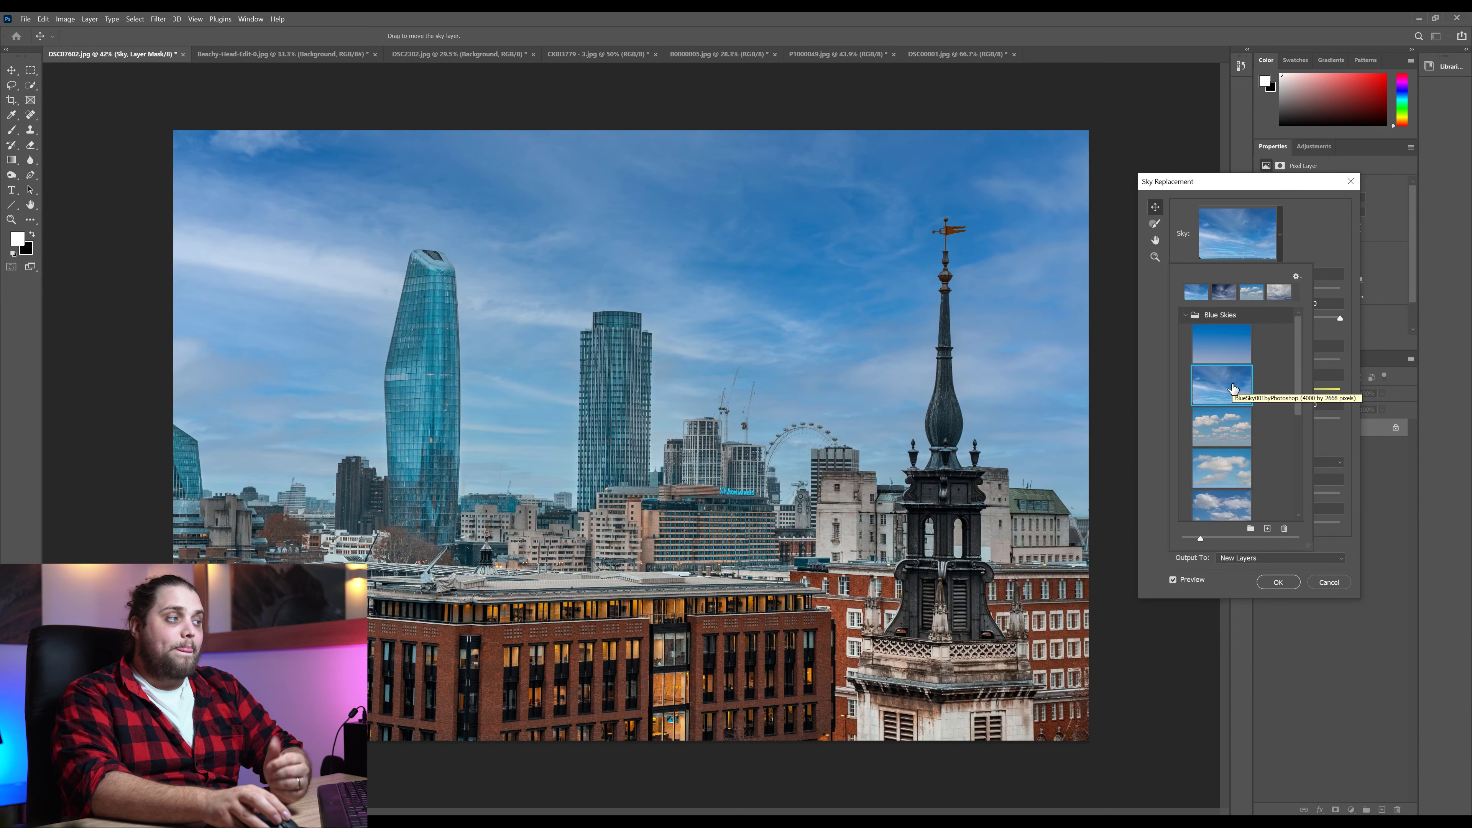
{"action": "scroll", "coordinate": [1239, 387], "scroll_direction": "down", "scroll_amount": 1}
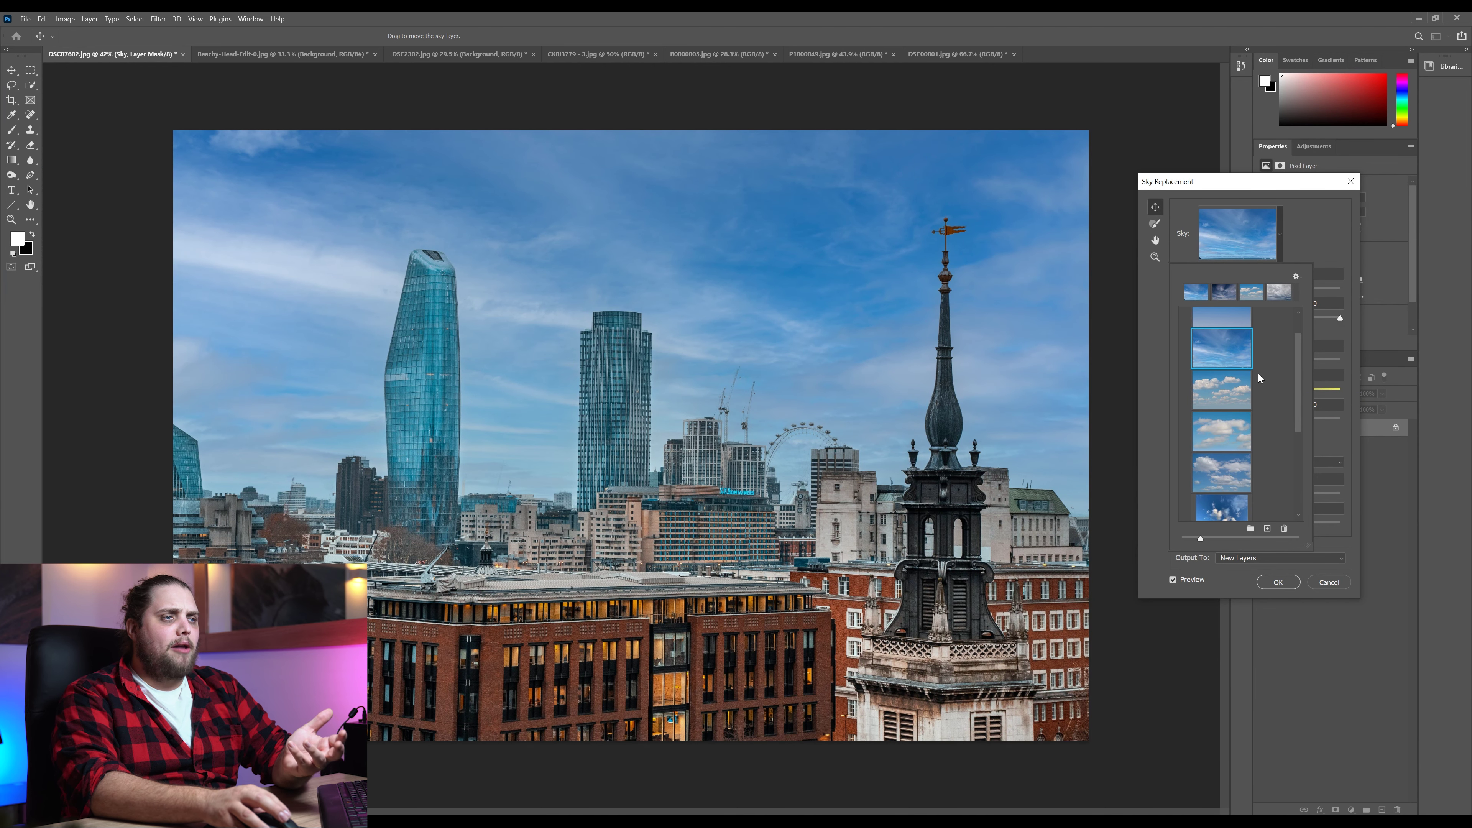
{"action": "left_click", "coordinate": [1233, 390]}
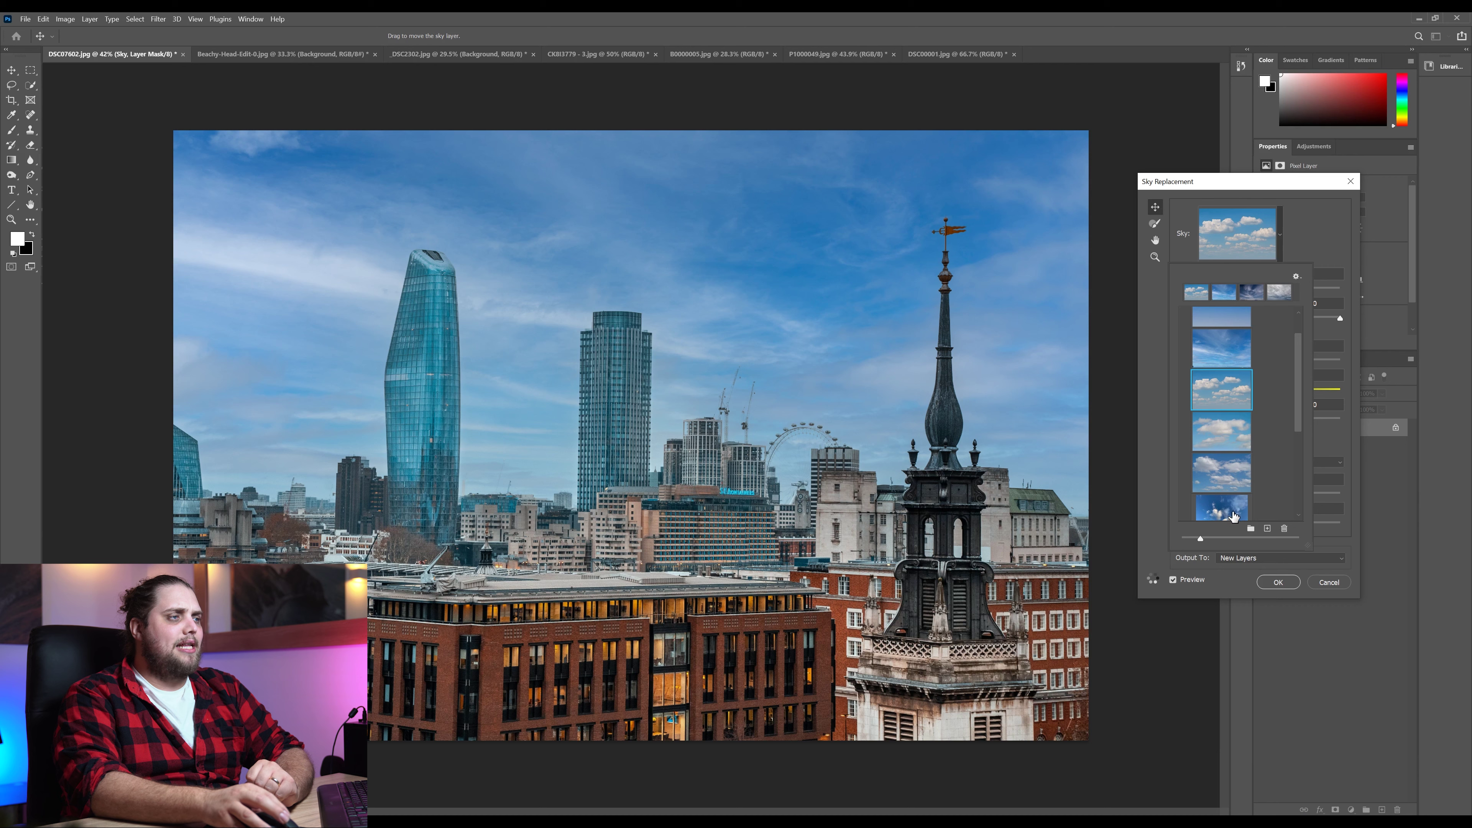
{"action": "left_click", "coordinate": [1282, 249]}
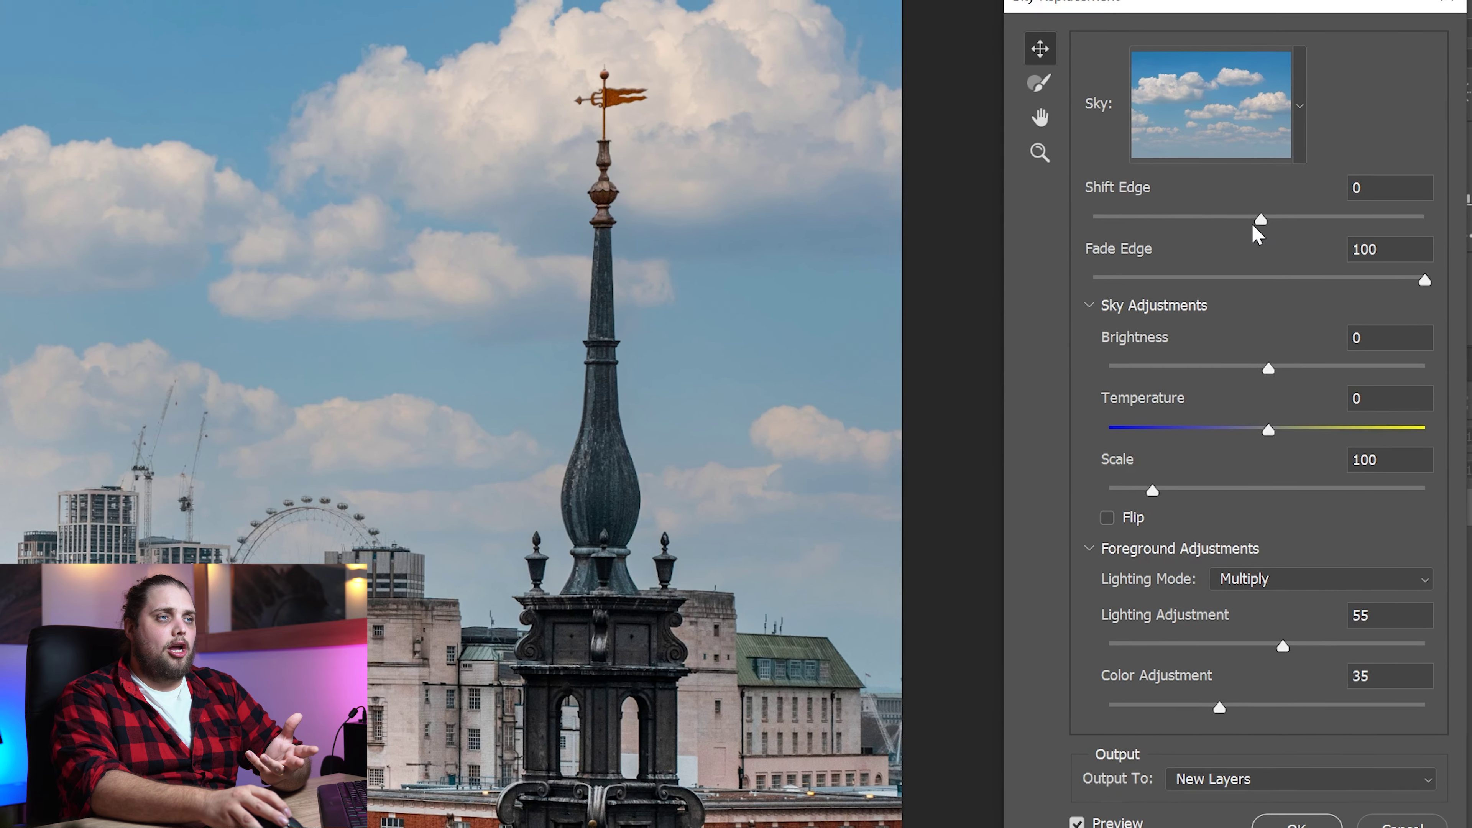
- Test Shift Edge at -53 and 53, reset it to 0, then set Brightness 21 and Scale 102
{"action": "left_click_drag", "start_coordinate": [1261, 220], "coordinate": [1173, 220]}
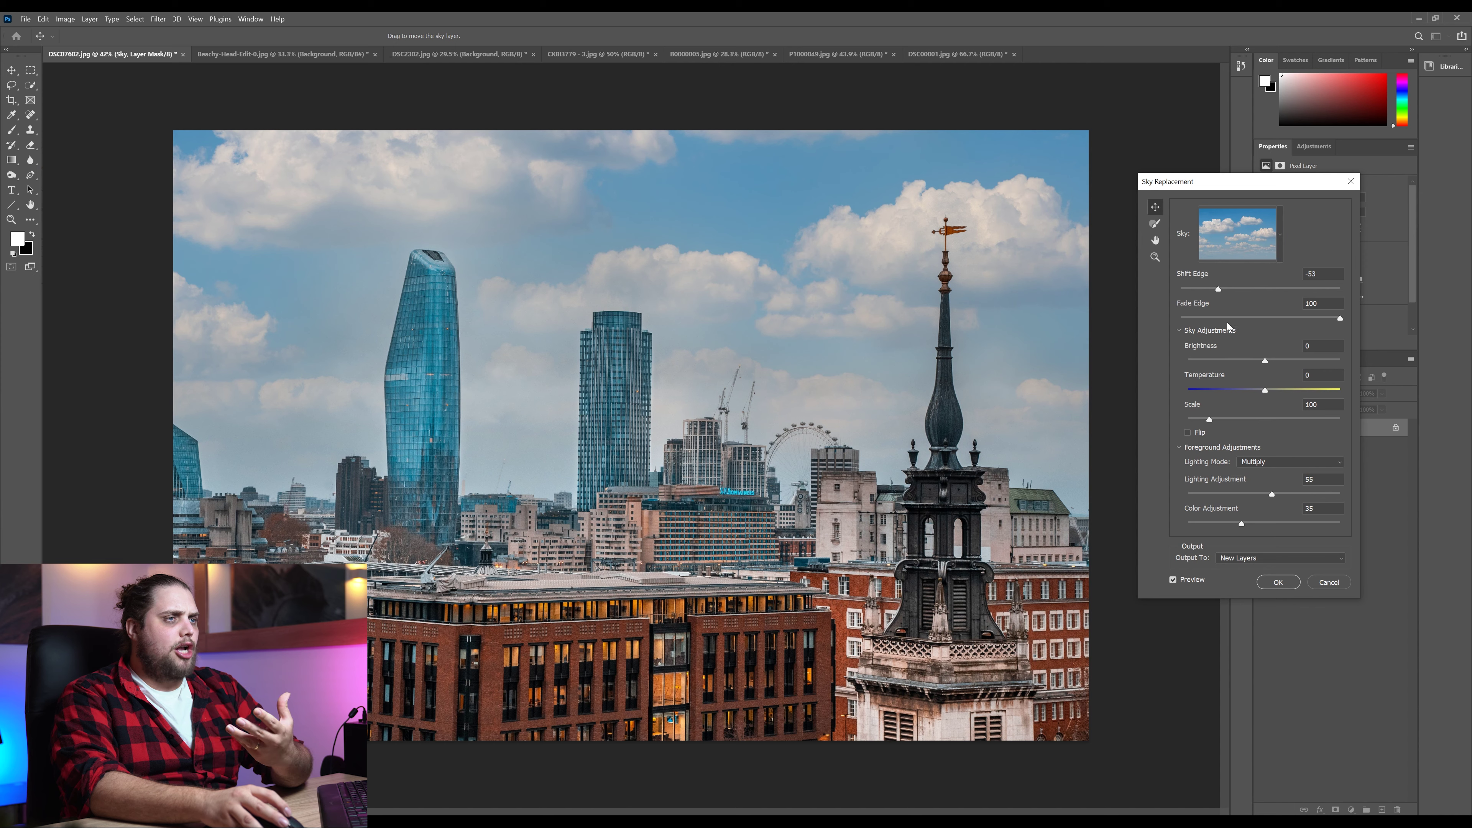
{"action": "left_click_drag", "start_coordinate": [1279, 288], "coordinate": [1302, 290]}
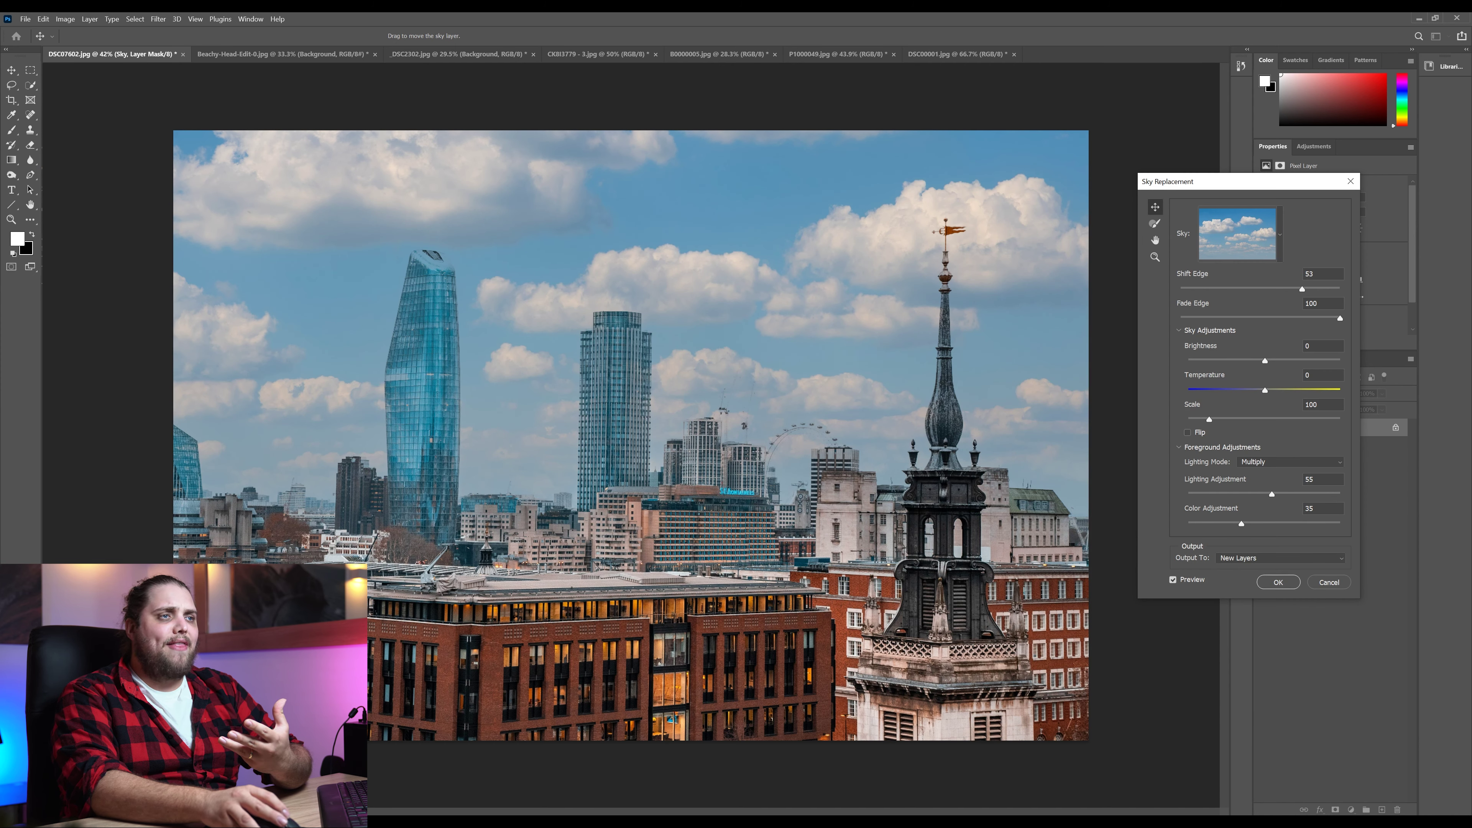
{"action": "type", "text": "0"}
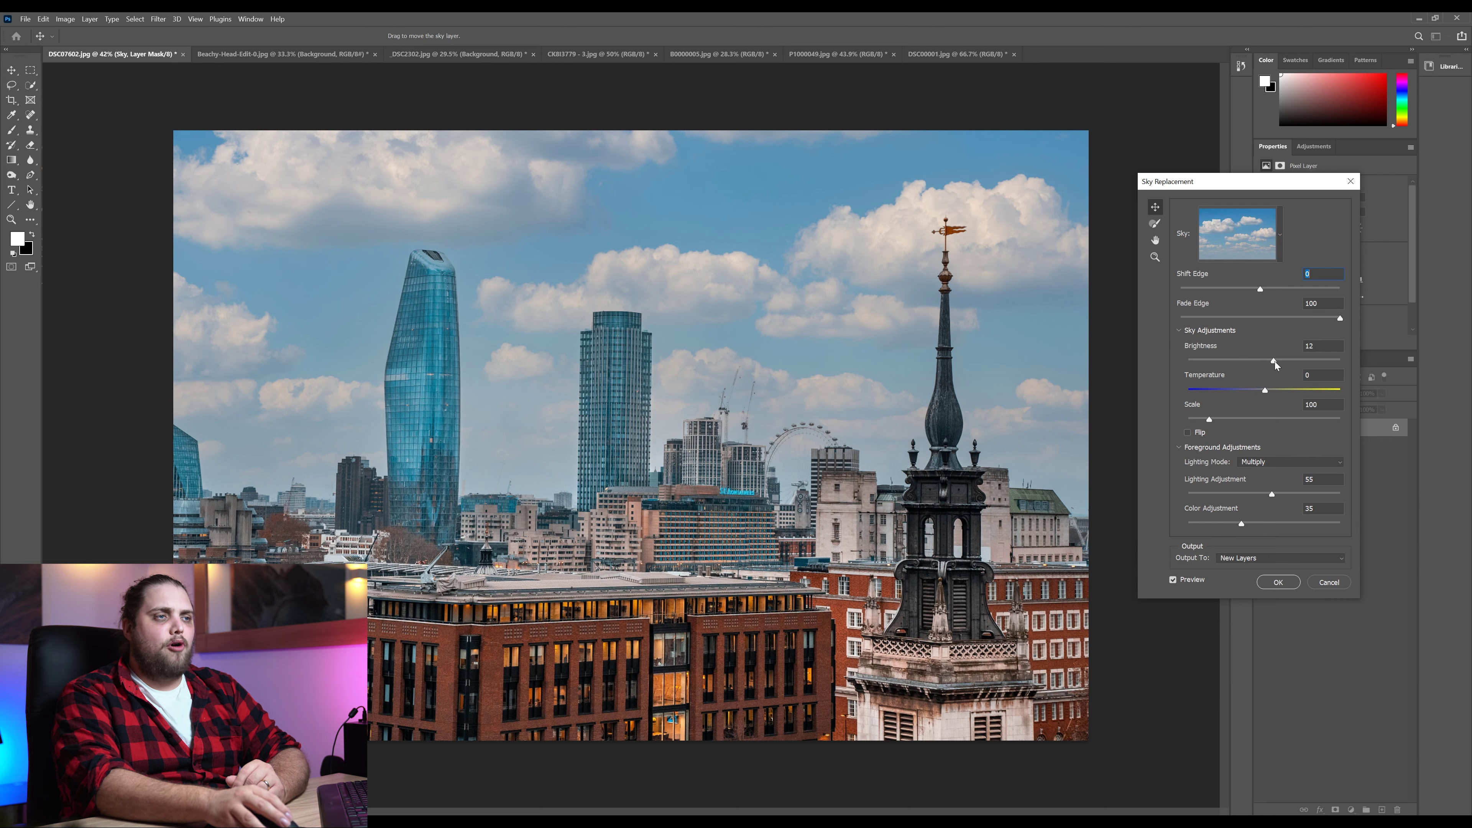
{"action": "left_click_drag", "start_coordinate": [1277, 361], "coordinate": [1281, 361]}
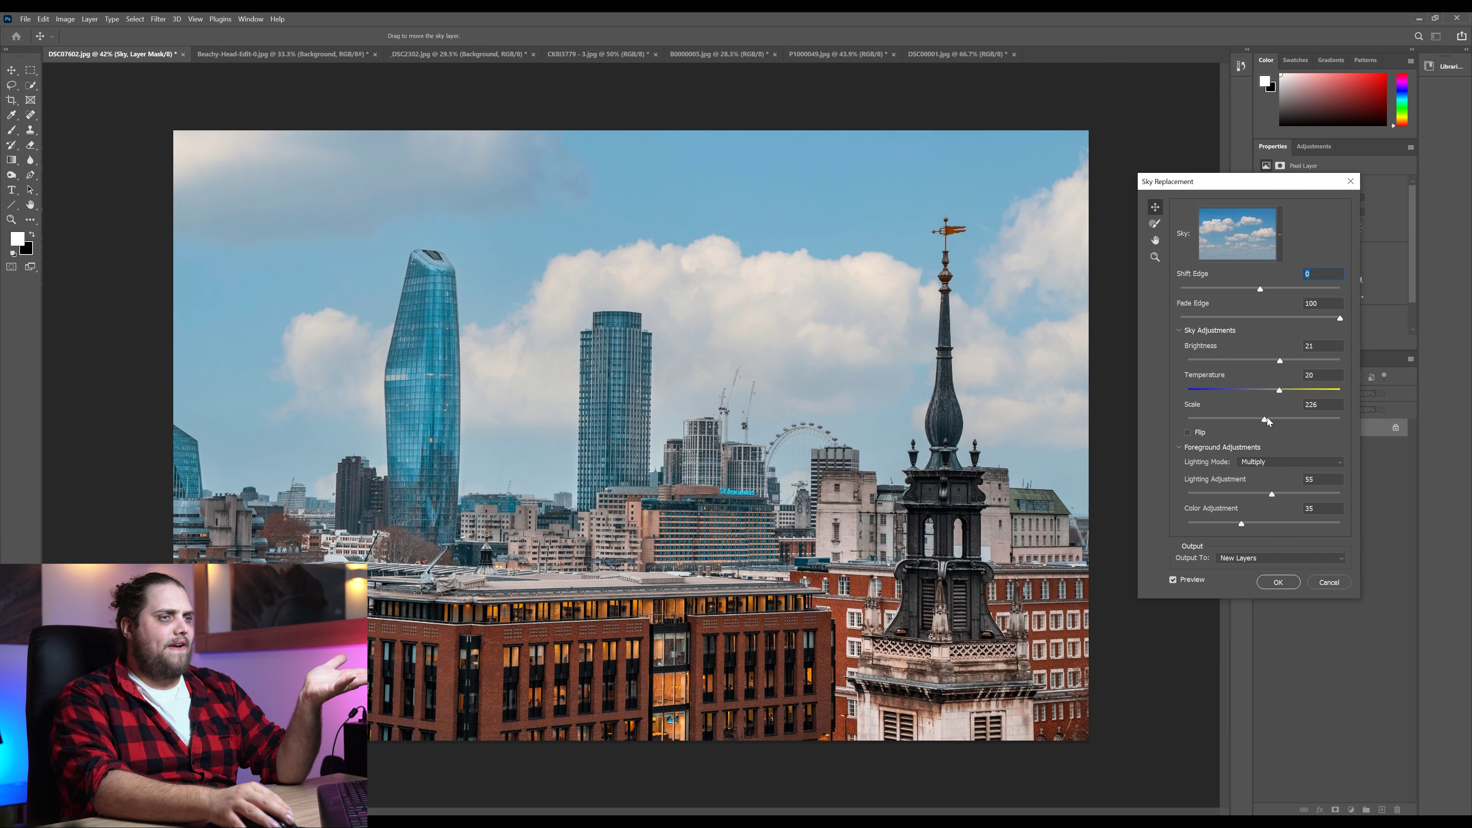
{"action": "left_click_drag", "start_coordinate": [1267, 420], "coordinate": [1211, 425]}
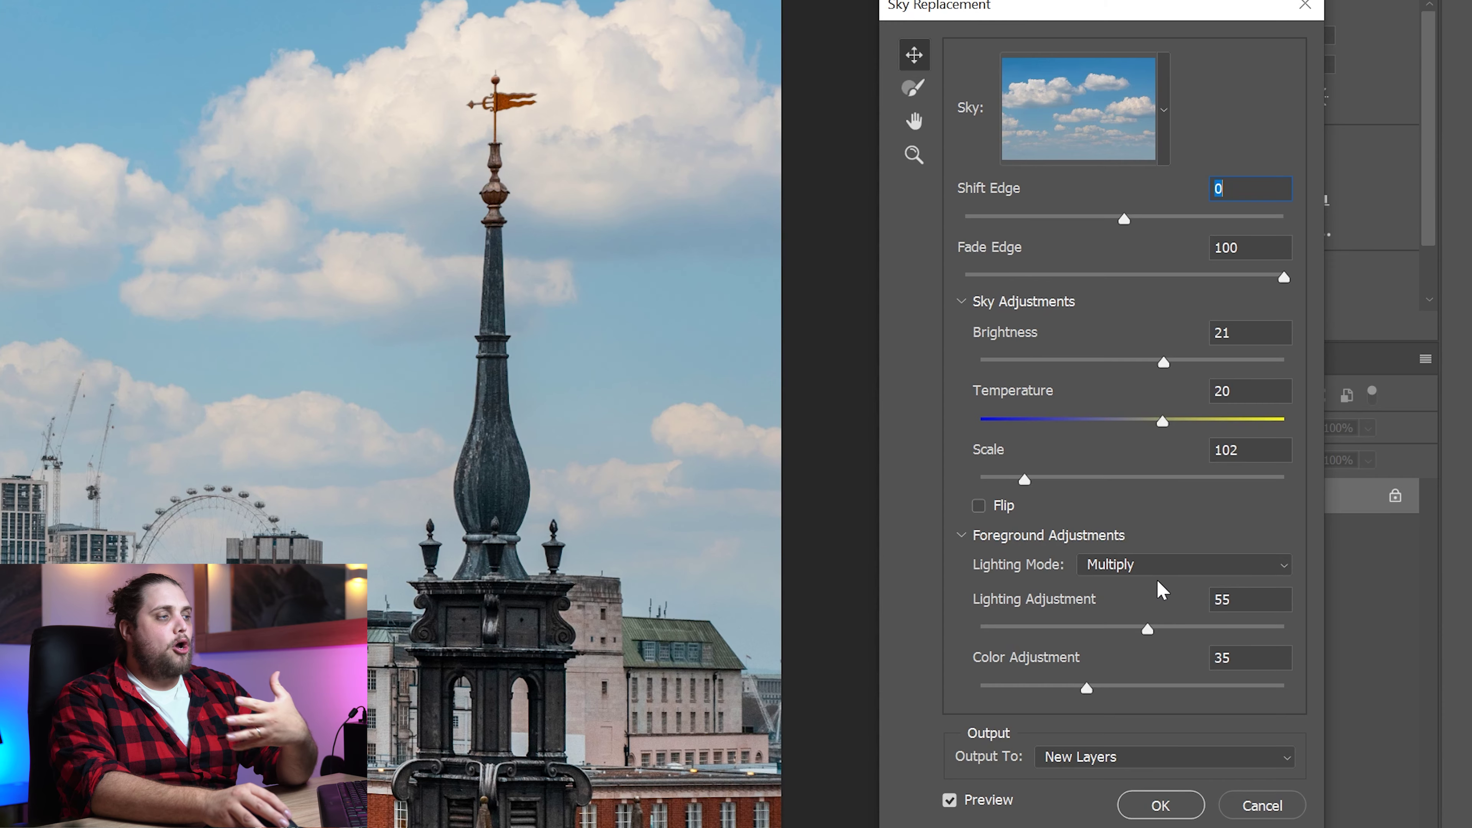
- Try the Screen foreground lighting mode, then return it to Multiply
{"action": "left_click", "coordinate": [1152, 577]}
{"action": "left_click", "coordinate": [1154, 608]}
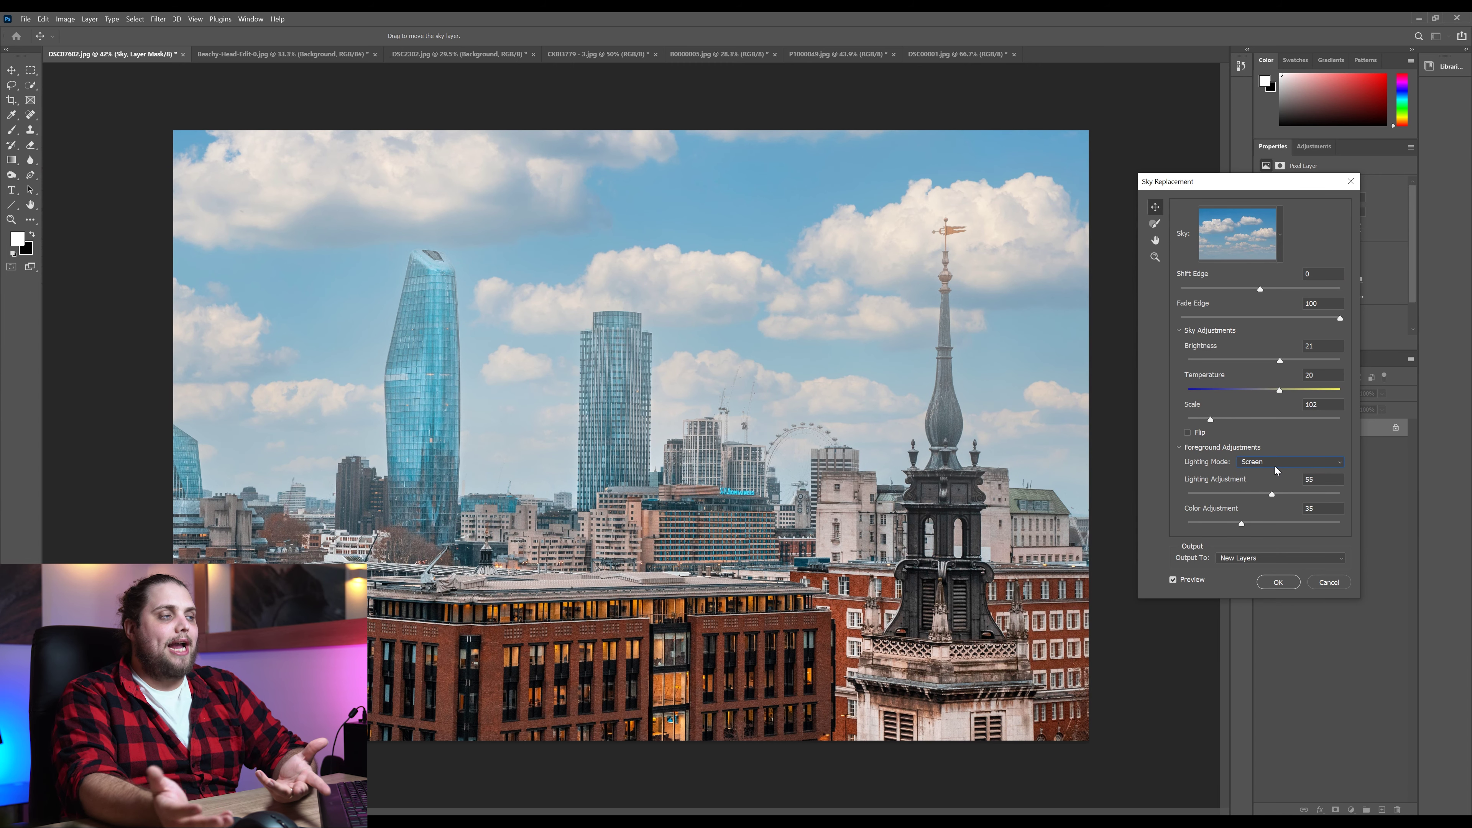
{"action": "left_click", "coordinate": [1274, 467]}
{"action": "left_click", "coordinate": [1276, 476]}
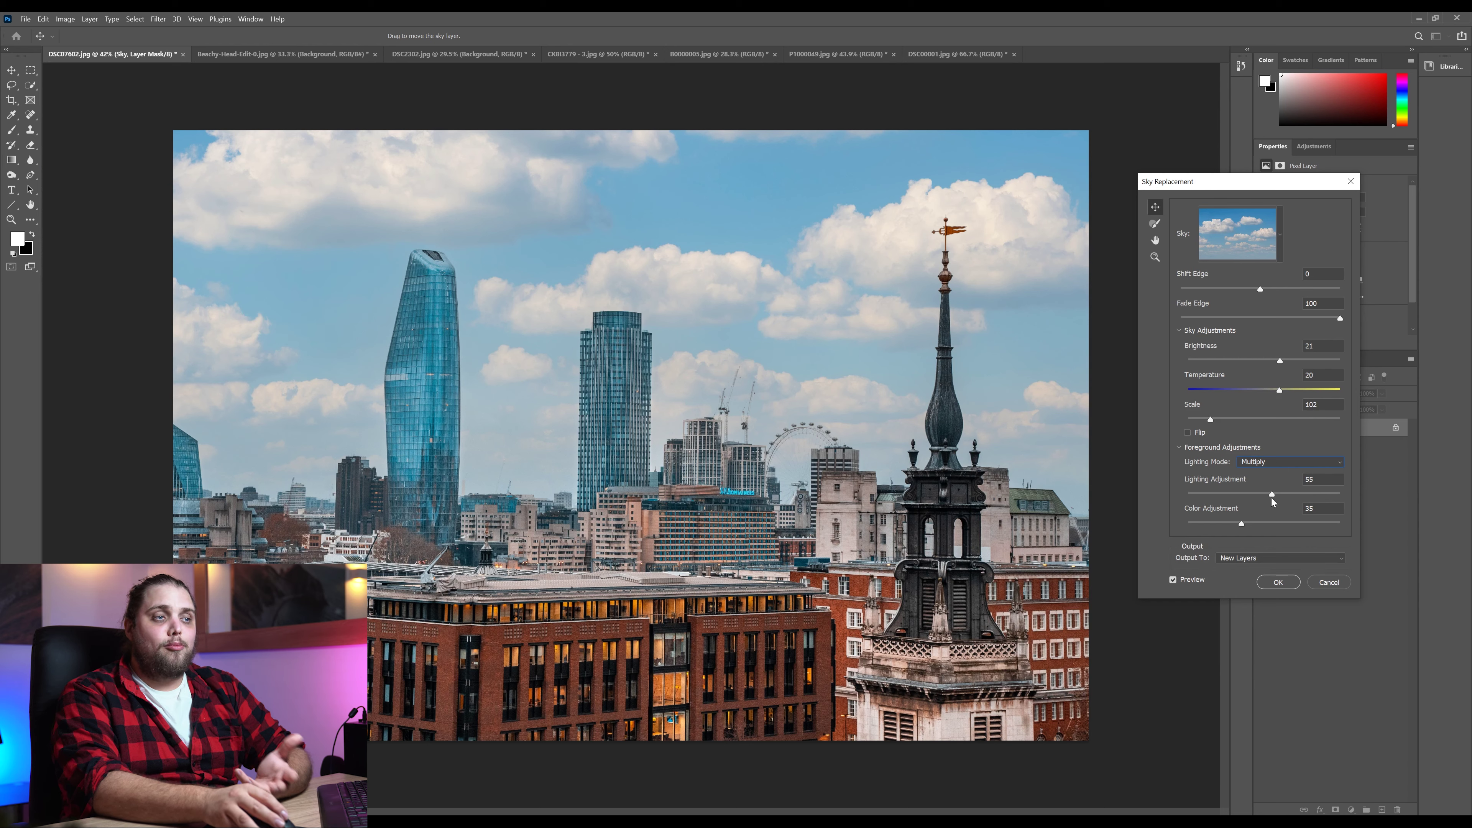
- Set Lighting Adjustment to 52 and Color Adjustment to 38
{"action": "left_click_drag", "start_coordinate": [1273, 493], "coordinate": [1340, 493]}
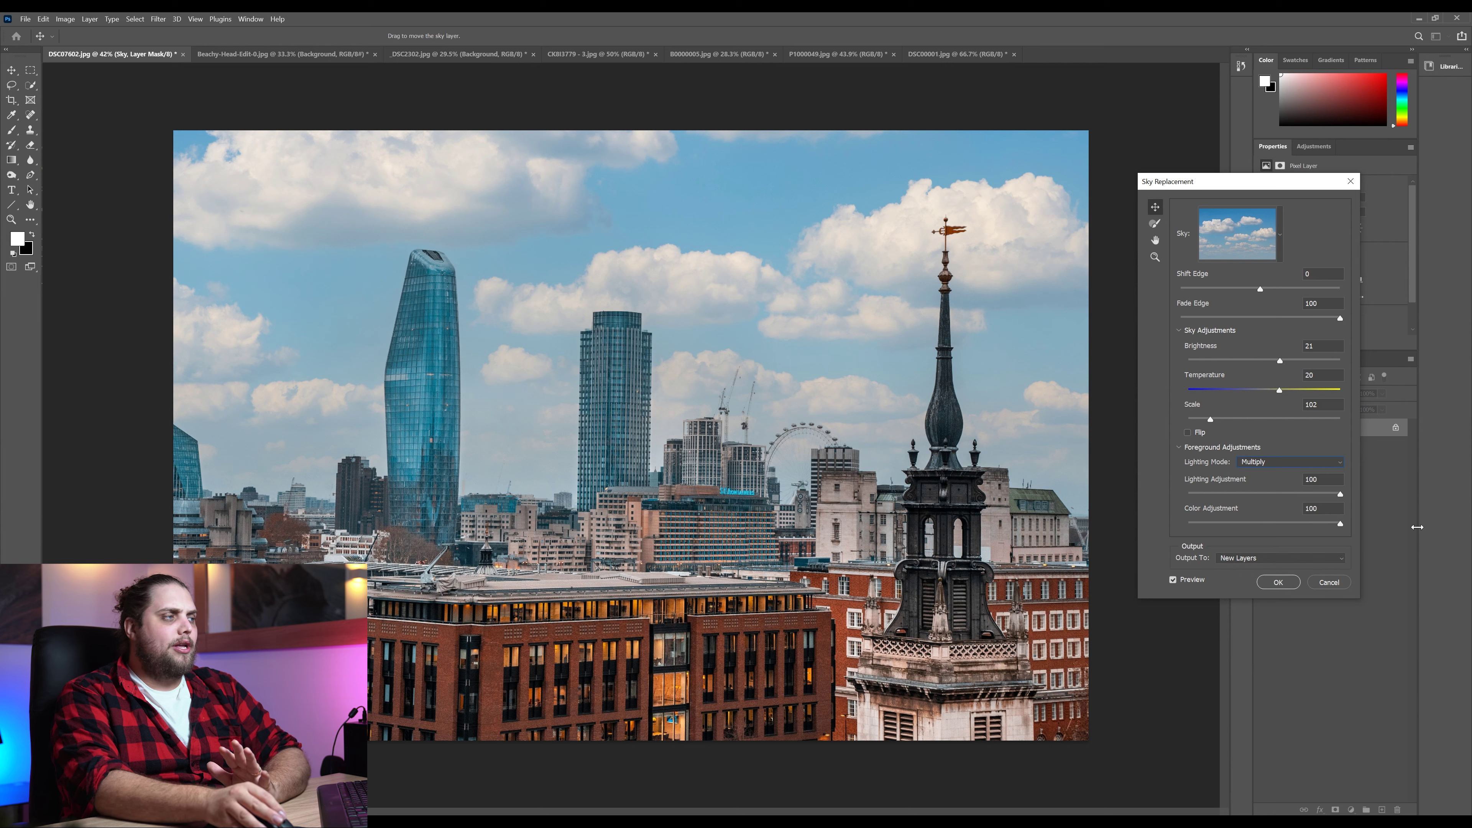
{"action": "left_click_drag", "start_coordinate": [1188, 524], "coordinate": [1412, 535]}
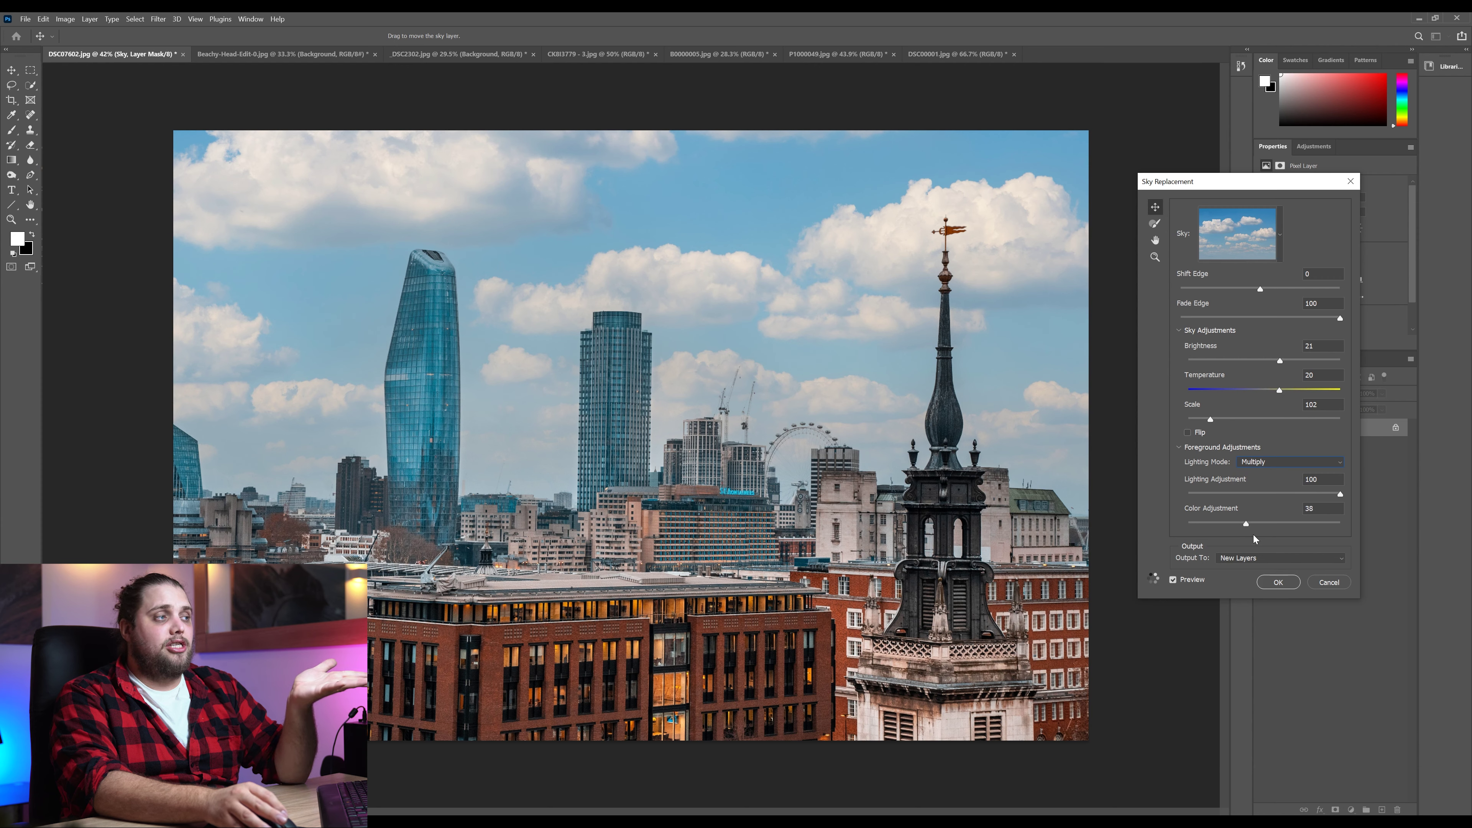
{"action": "left_click_drag", "start_coordinate": [1340, 494], "coordinate": [1269, 506]}
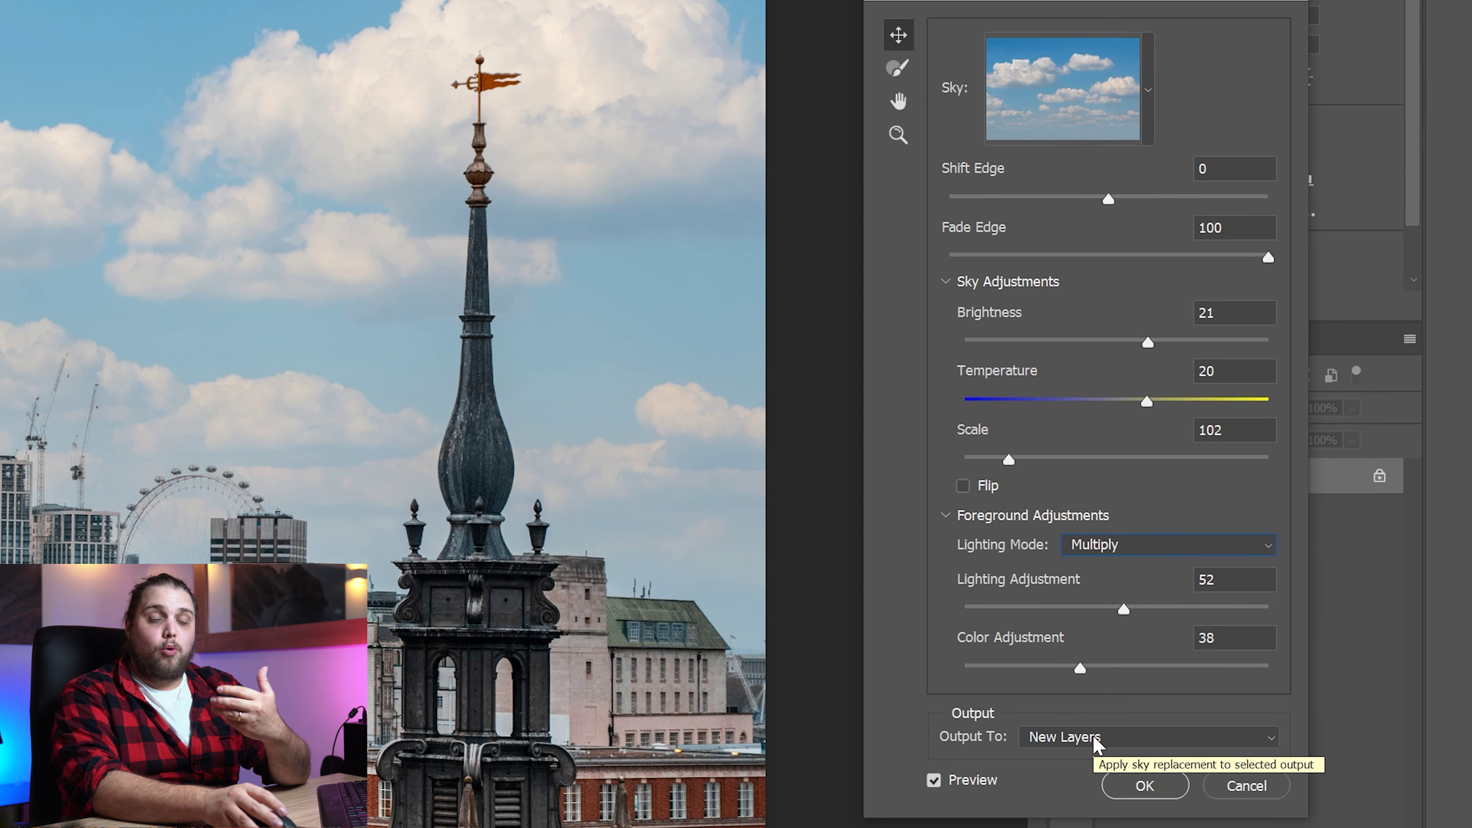
- Keep Output To on New Layers and apply the sky replacement
{"action": "left_click", "coordinate": [1098, 740]}
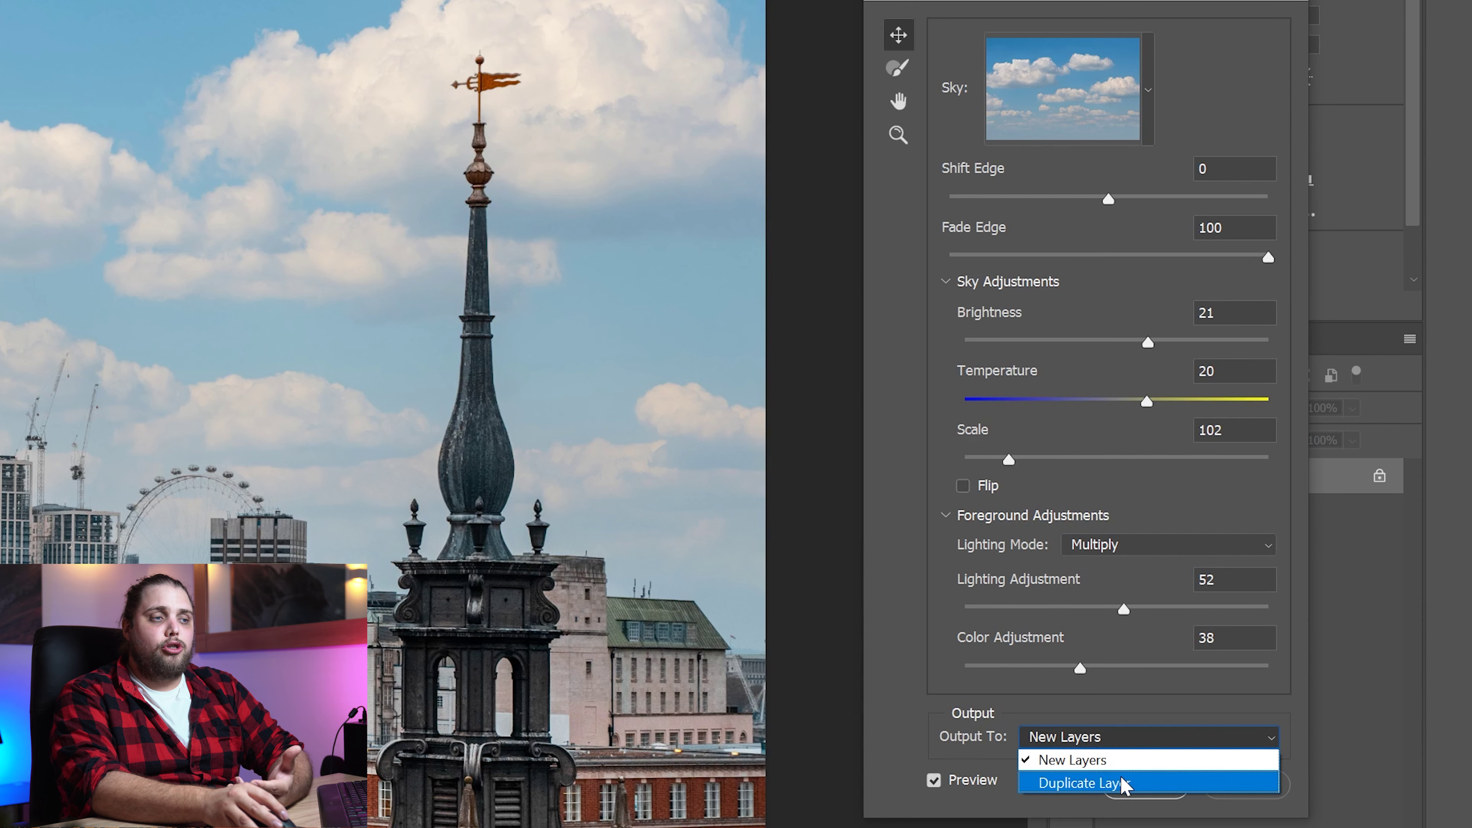
{"action": "left_click", "coordinate": [1159, 701]}
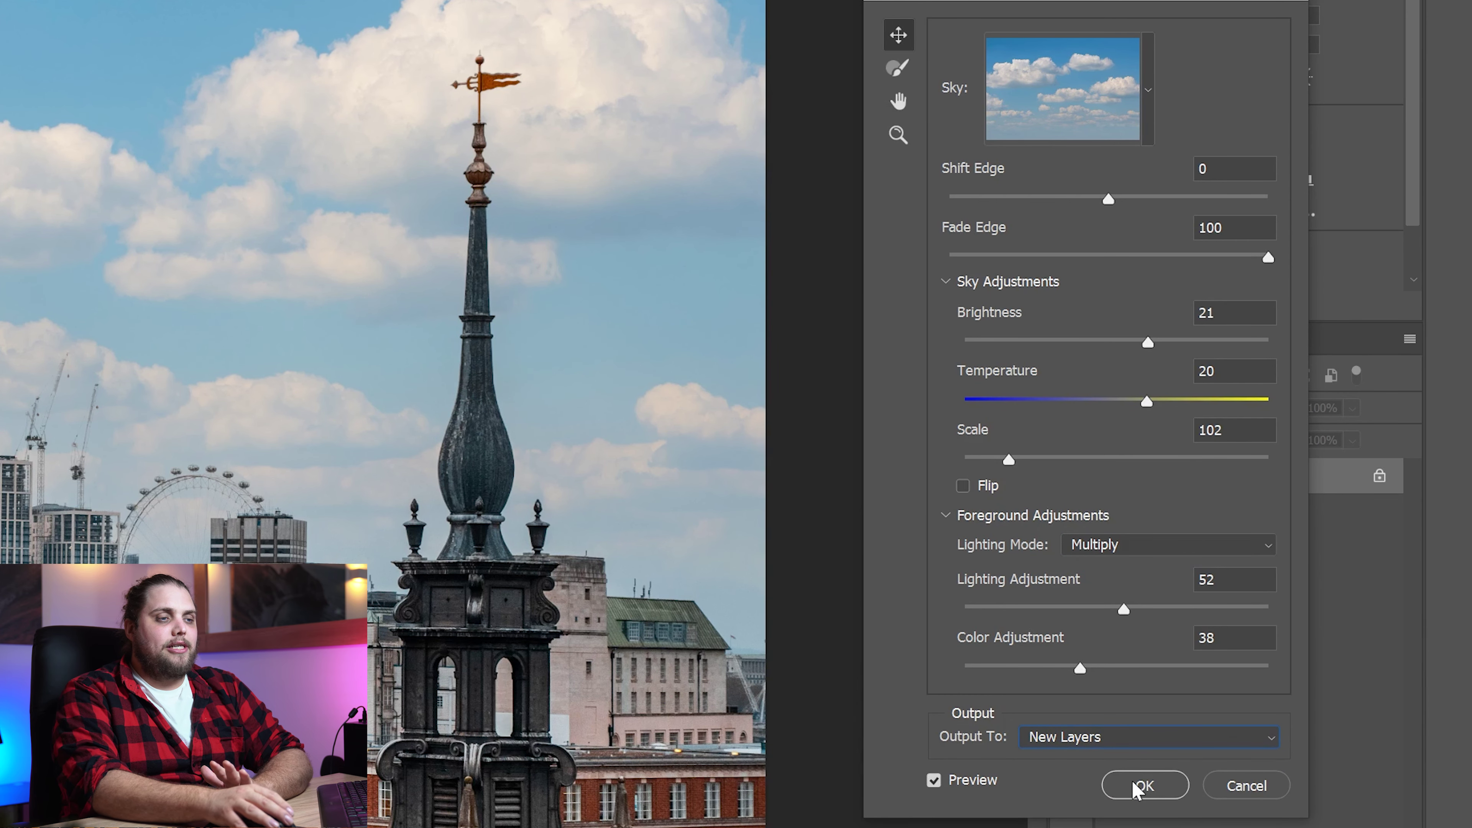
{"action": "left_click", "coordinate": [1140, 789]}
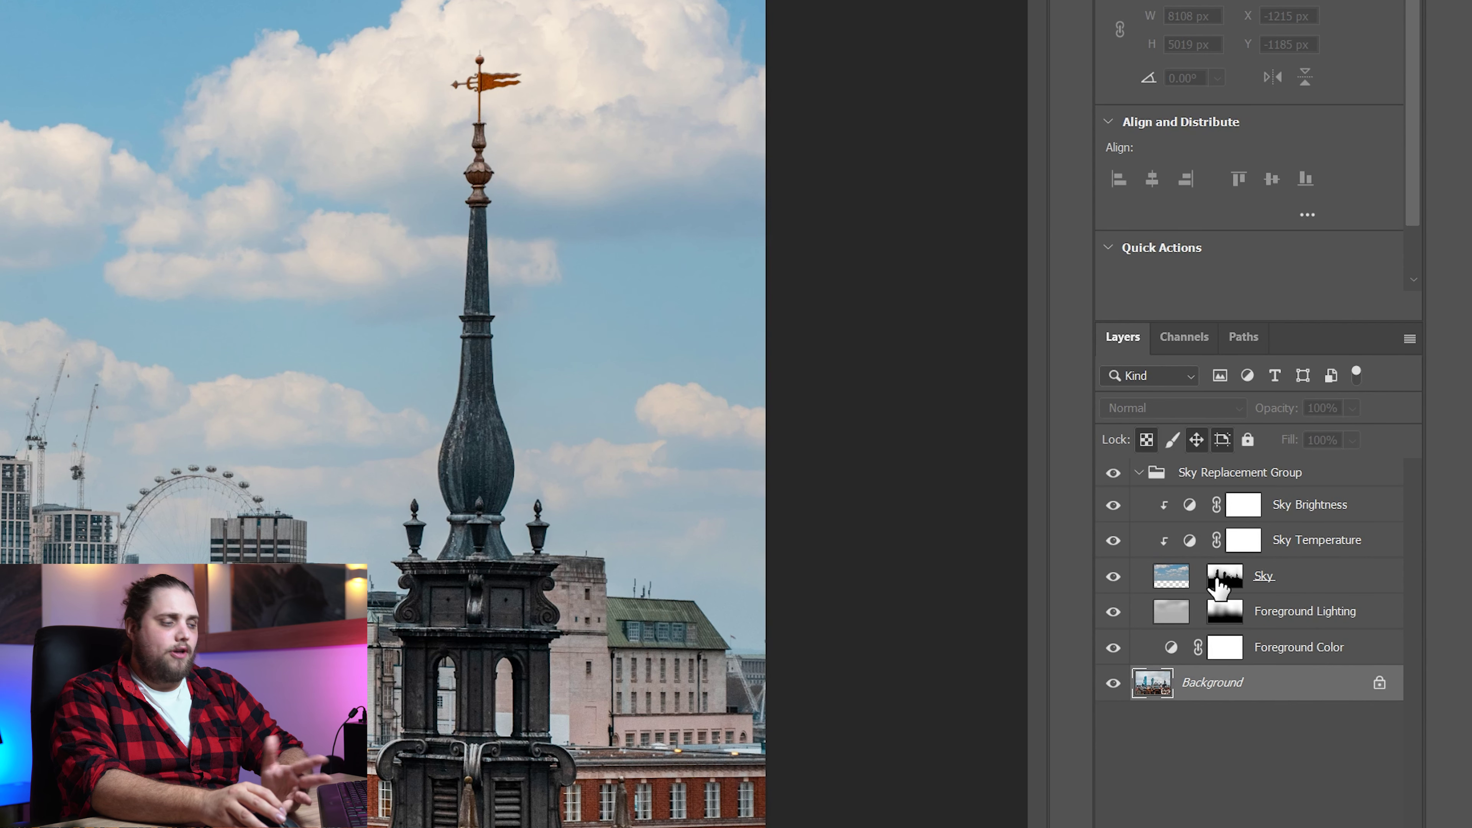
{"action": "left_click", "coordinate": [1113, 577], "text": "alt"}
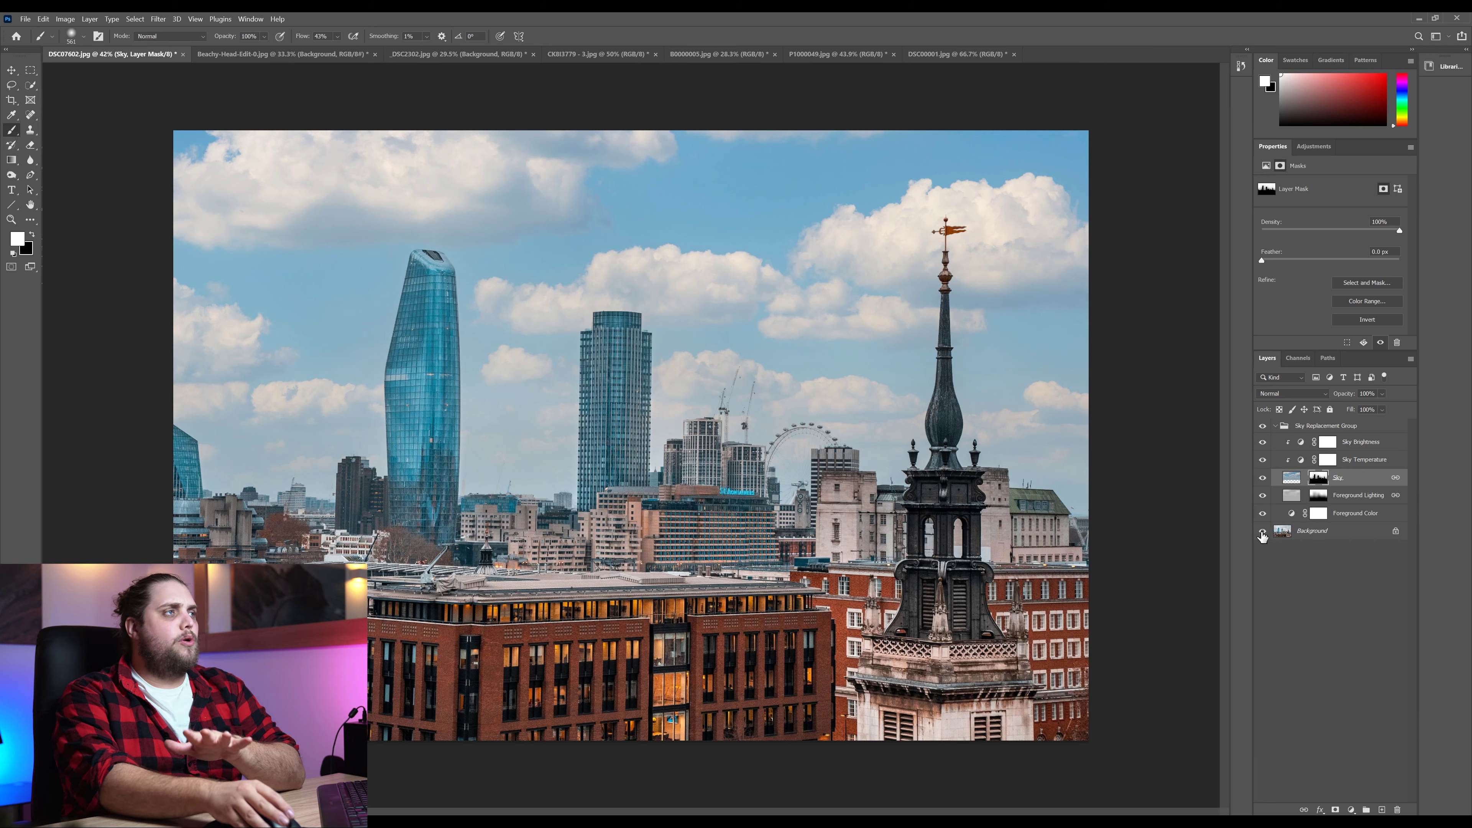
- Switch from P1000049.jpg to the overcast cliff photo B0000005.jpg
{"action": "left_click", "coordinate": [829, 54]}
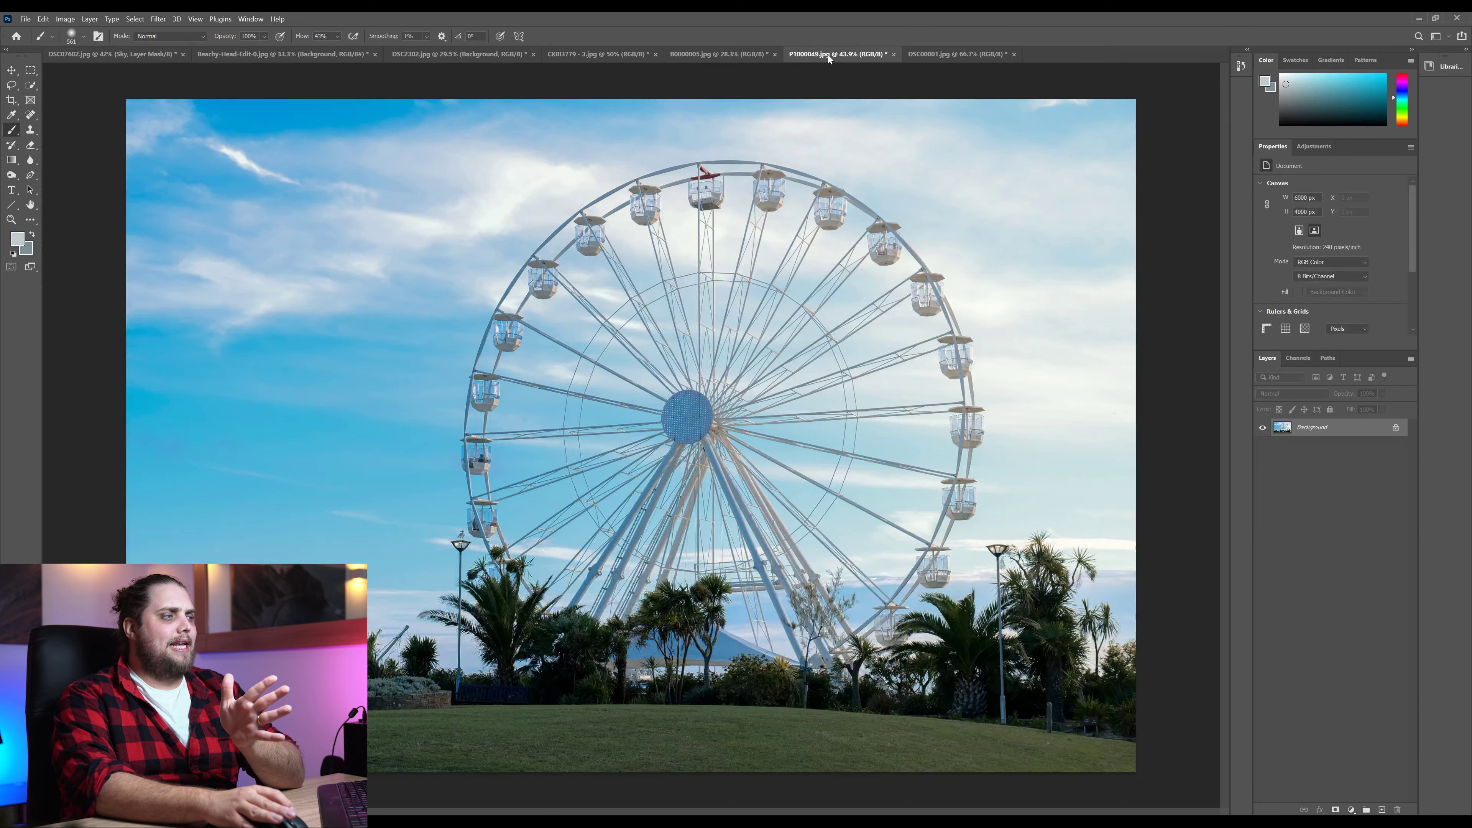
{"action": "left_click", "coordinate": [715, 55]}
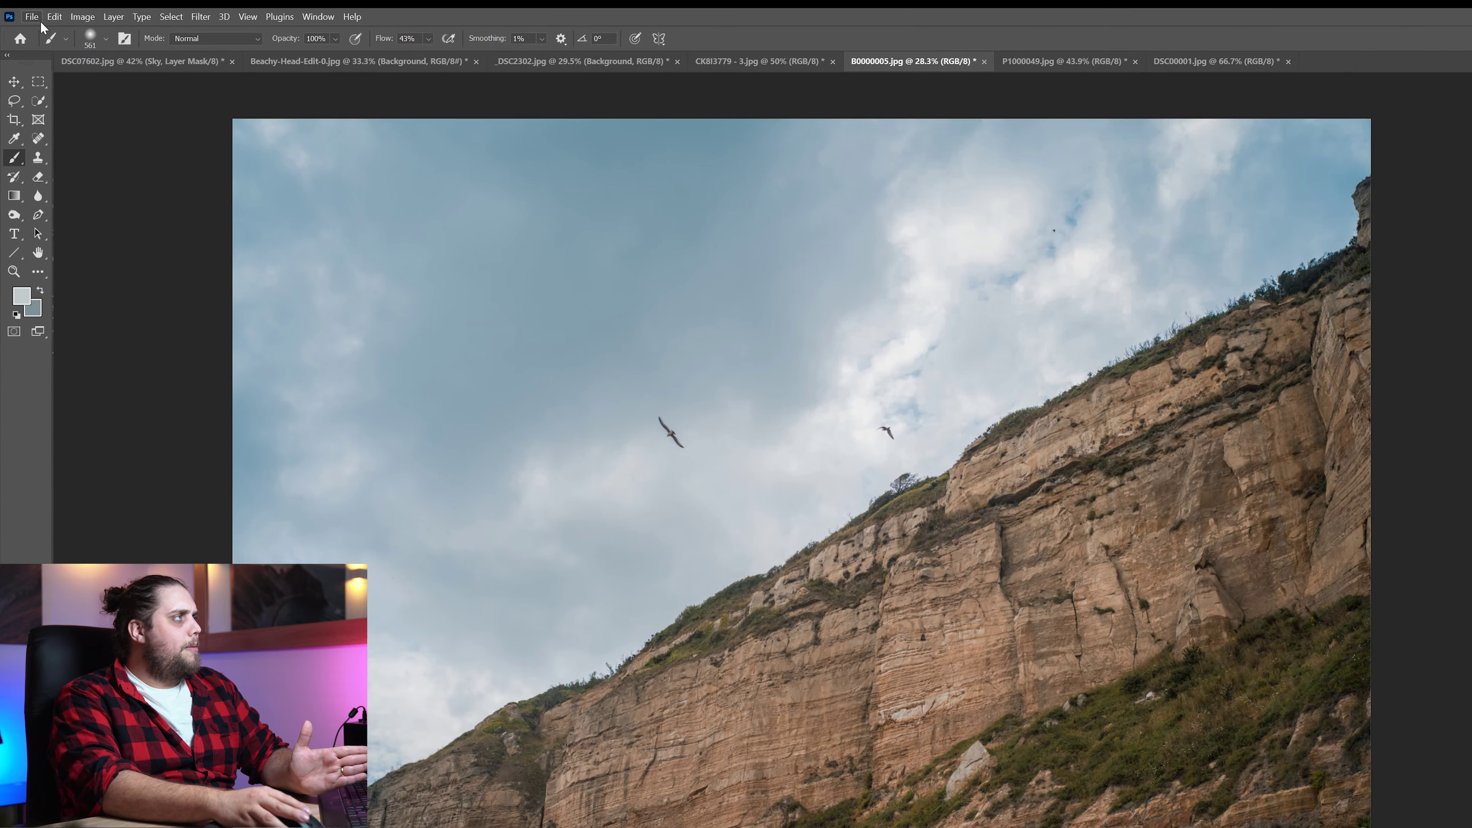
{"action": "left_click", "coordinate": [43, 18]}
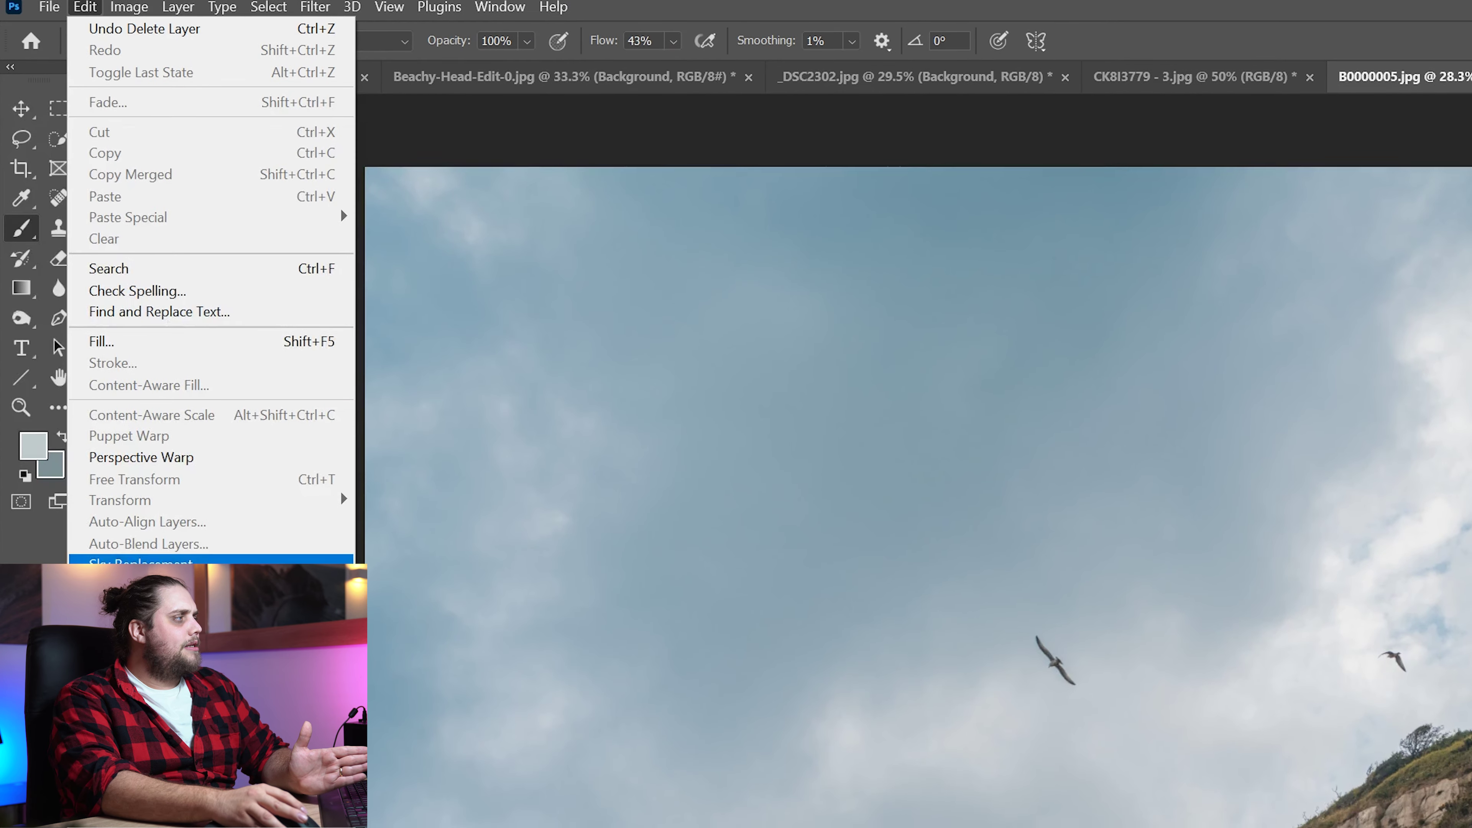
- Open Sky Replacement on the cliff photo and zoom in on the new sky
{"action": "left_click", "coordinate": [188, 404]}
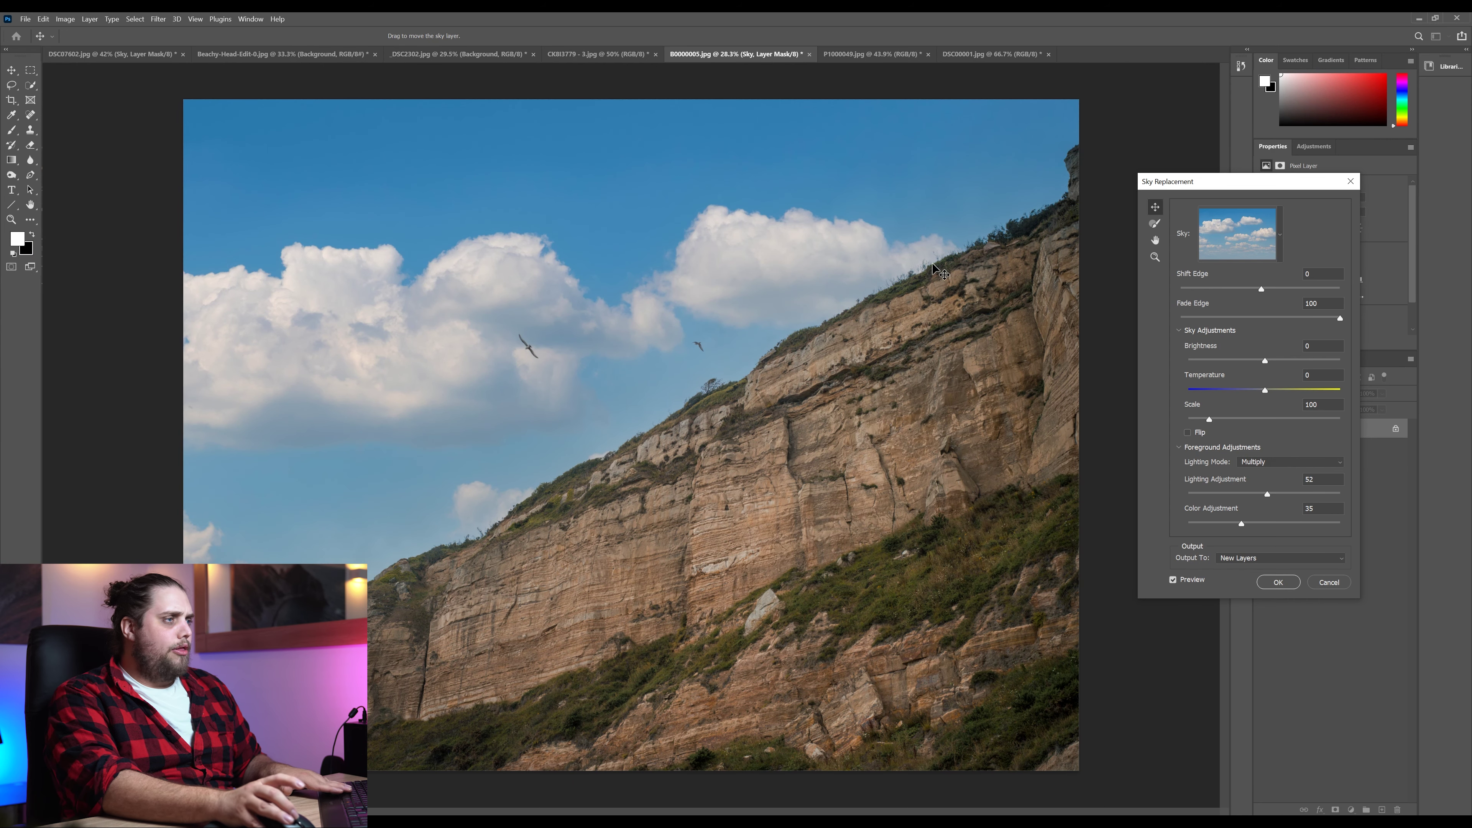
{"action": "scroll", "coordinate": [937, 297], "scroll_direction": "up", "scroll_amount": 5}
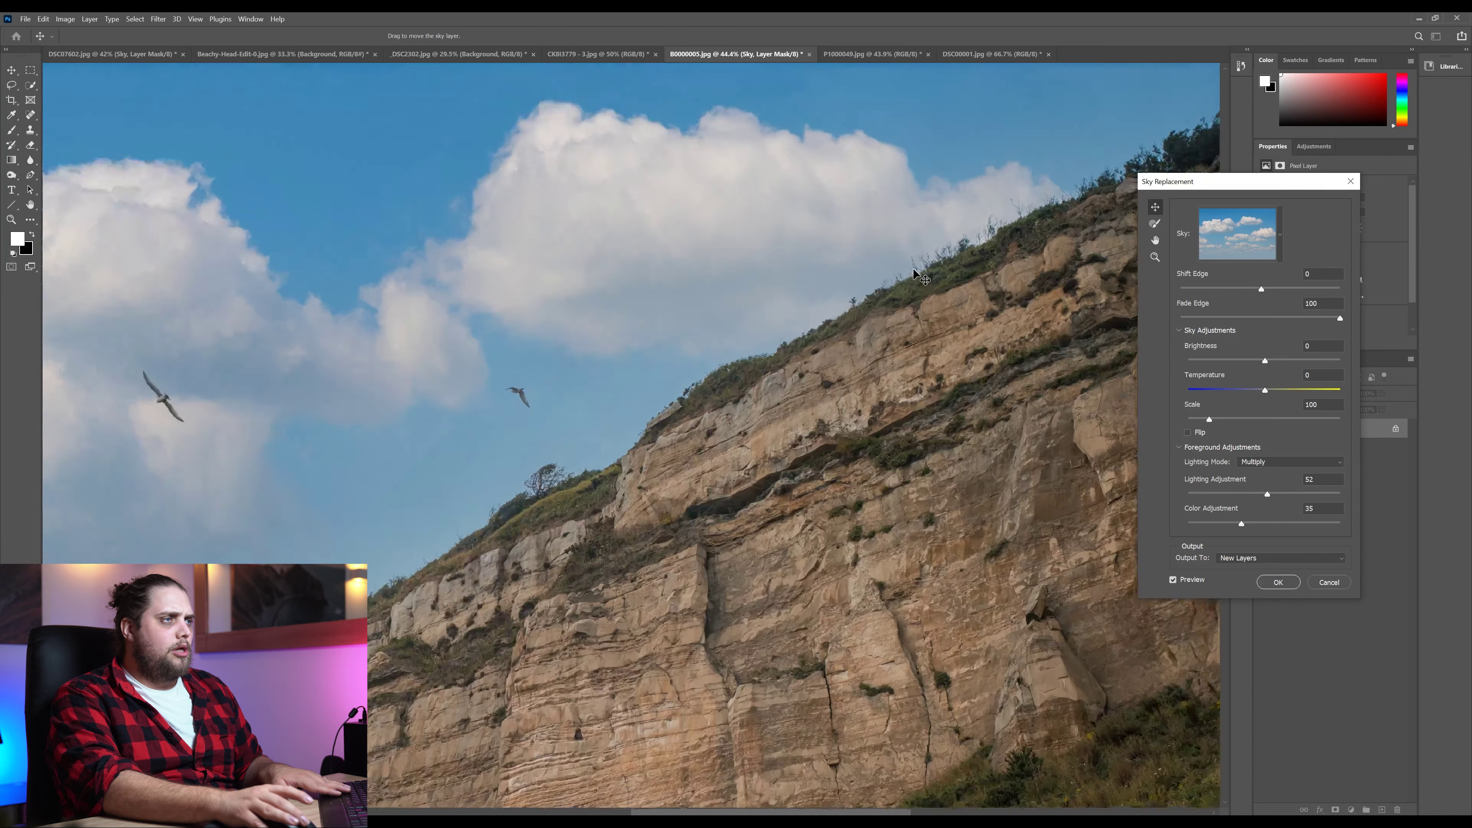
{"action": "scroll", "coordinate": [931, 268], "scroll_direction": "up", "scroll_amount": 2}
{"action": "left_click_drag", "start_coordinate": [982, 254], "coordinate": [432, 556]}
{"action": "left_click_drag", "start_coordinate": [926, 383], "coordinate": [649, 525]}
{"action": "left_click_drag", "start_coordinate": [373, 587], "coordinate": [999, 253]}
{"action": "left_click_drag", "start_coordinate": [465, 583], "coordinate": [854, 378]}
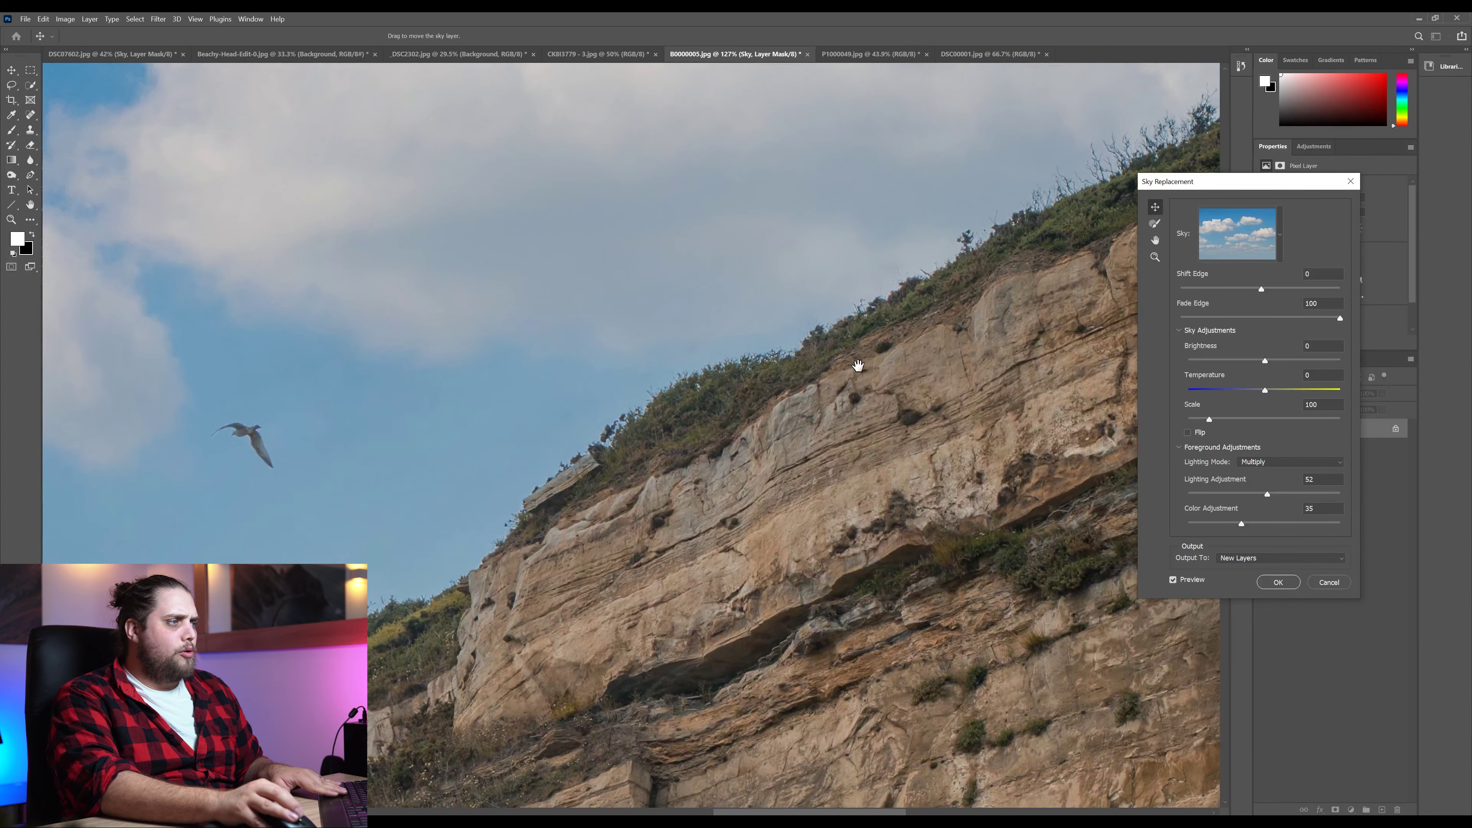
- Inspect the sky blend along the clifftop edge, then fit the whole photo in view
{"action": "left_click_drag", "start_coordinate": [477, 618], "coordinate": [934, 272]}
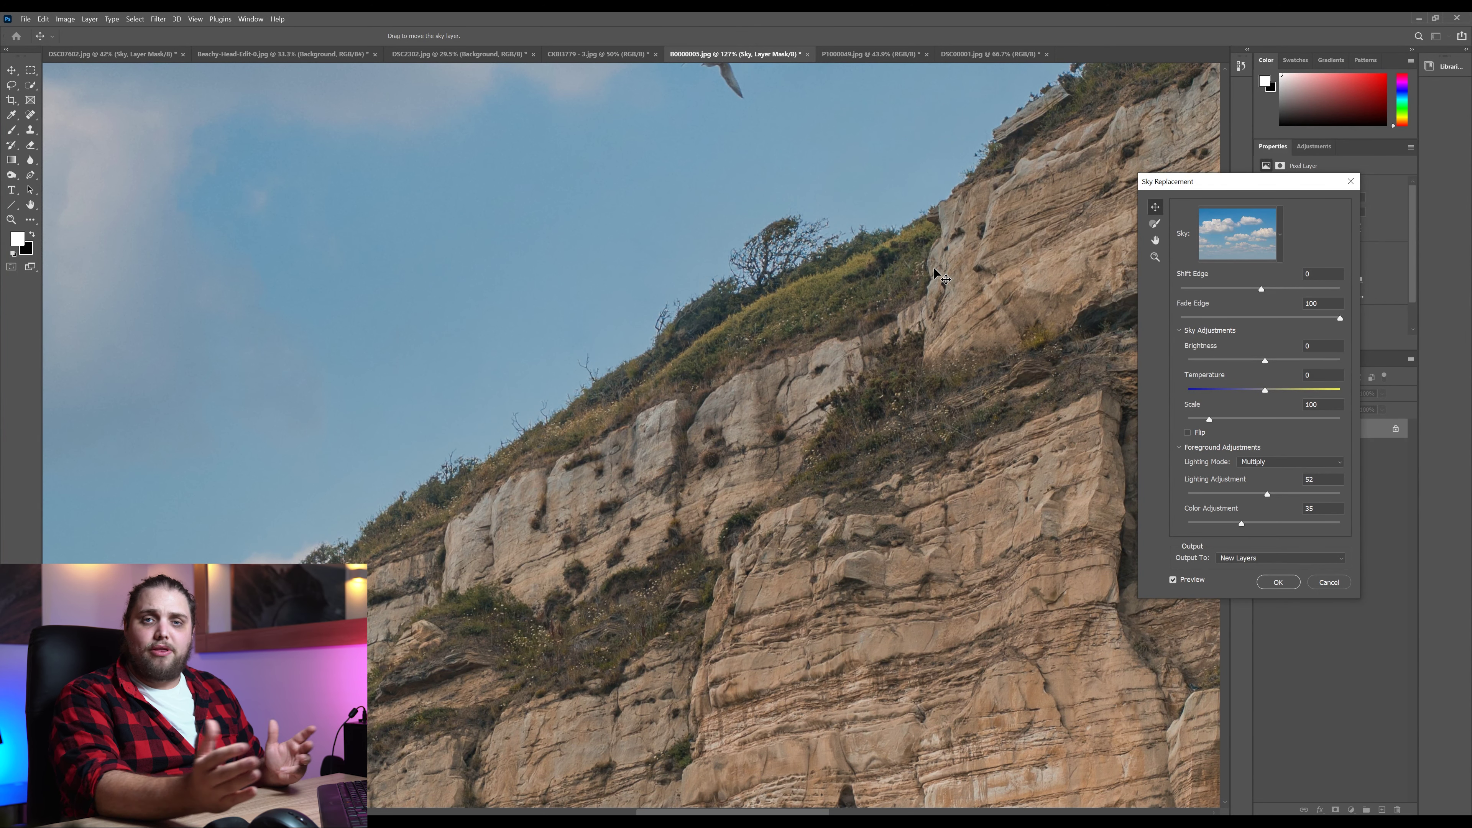
{"action": "left_click_drag", "start_coordinate": [725, 318], "coordinate": [834, 237]}
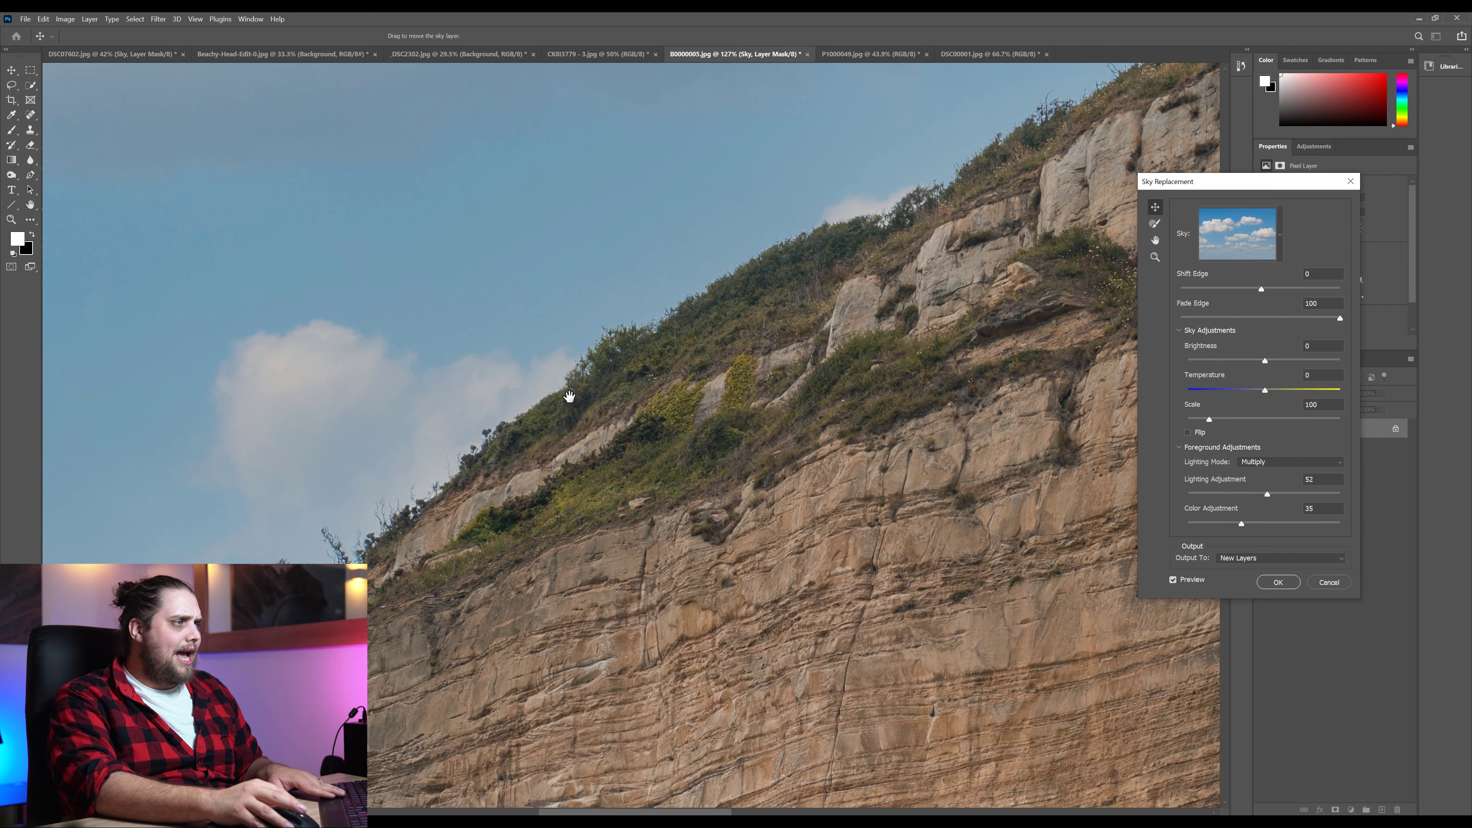
{"action": "left_click_drag", "start_coordinate": [524, 446], "coordinate": [774, 284]}
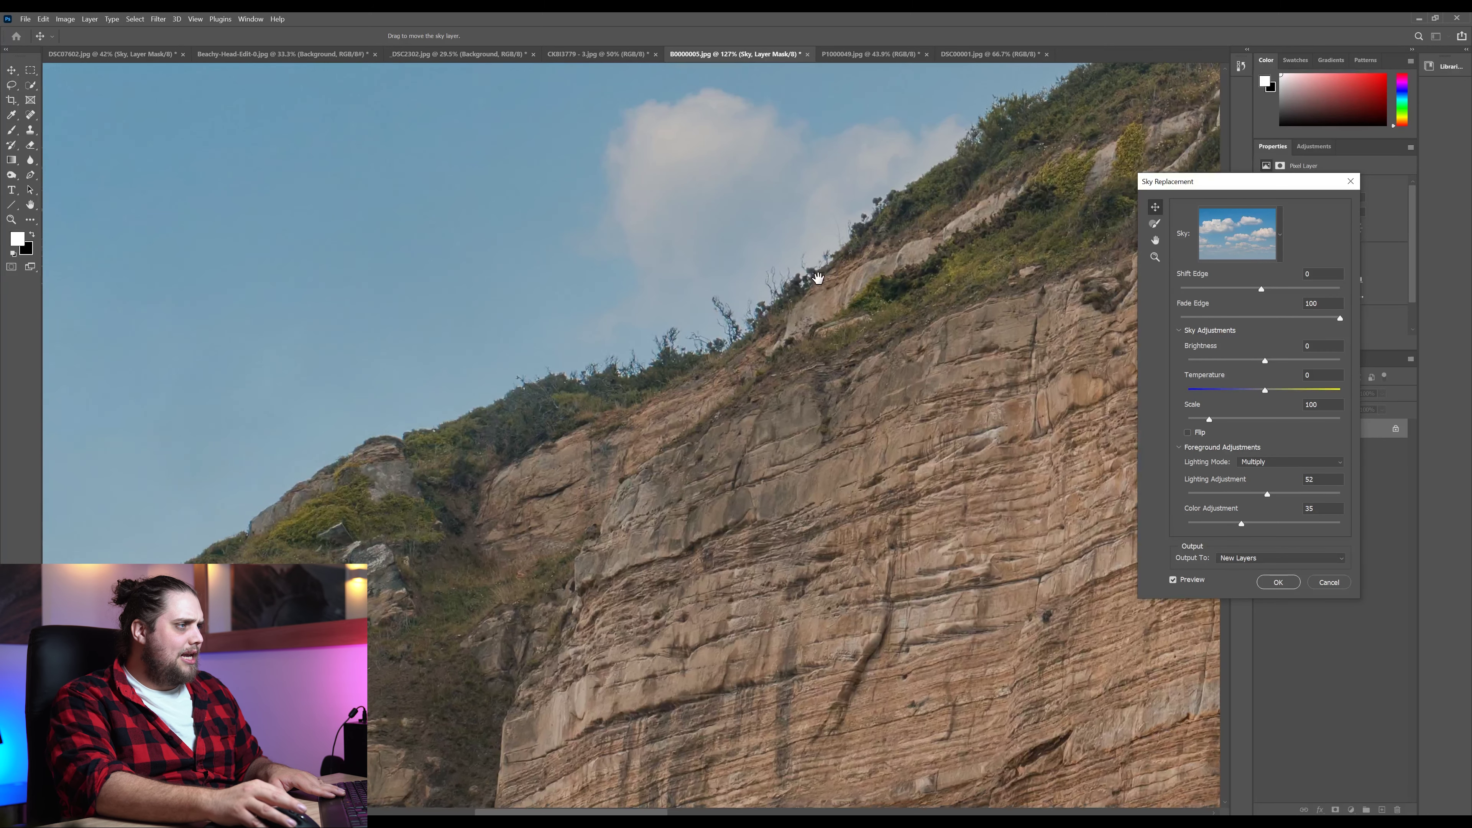
{"action": "scroll", "coordinate": [782, 296], "scroll_direction": "up", "scroll_amount": 1}
{"action": "scroll", "coordinate": [780, 291], "scroll_direction": "up", "scroll_amount": 3}
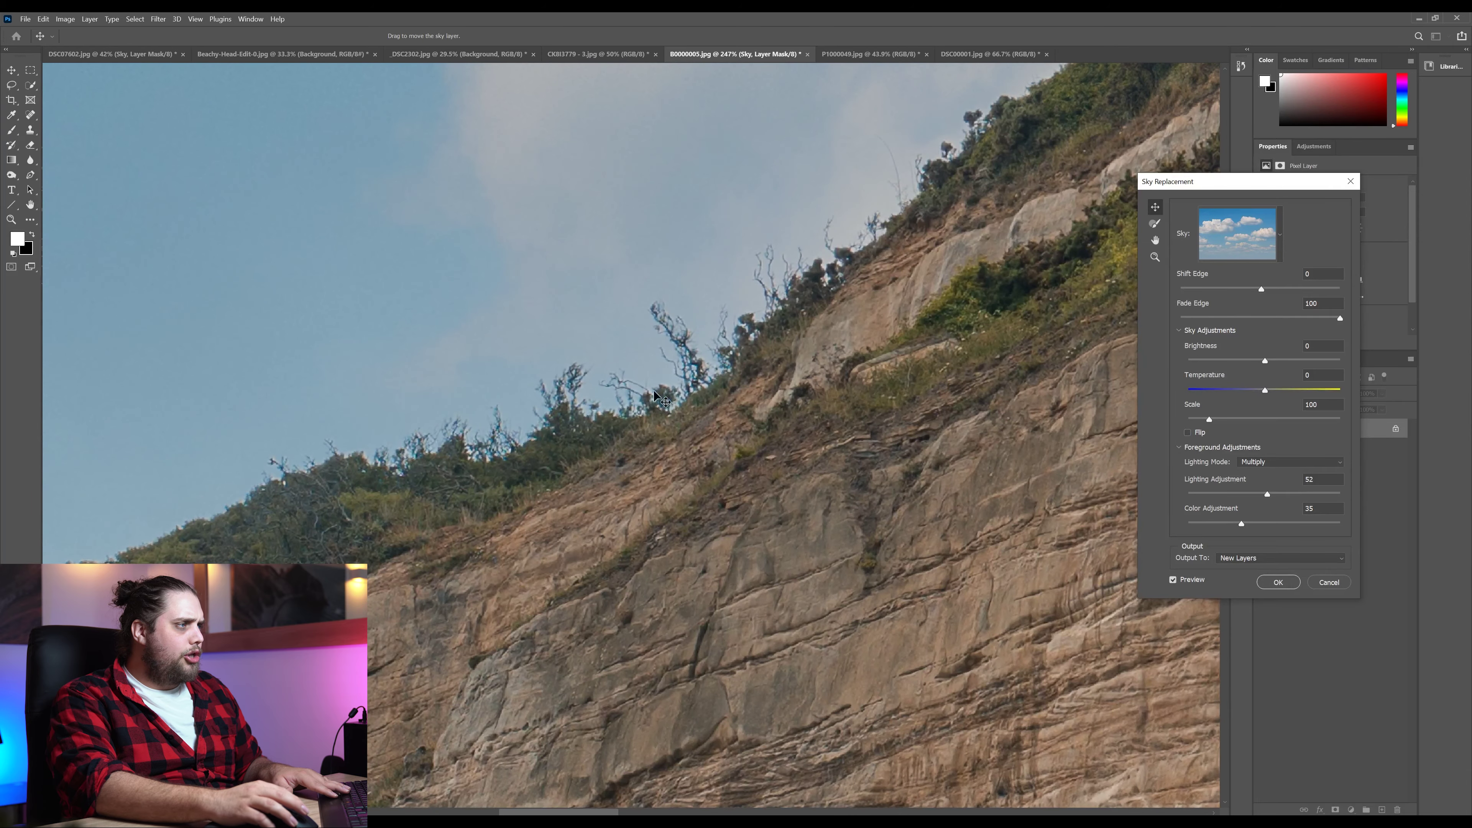
{"action": "left_click_drag", "start_coordinate": [1024, 166], "coordinate": [477, 565]}
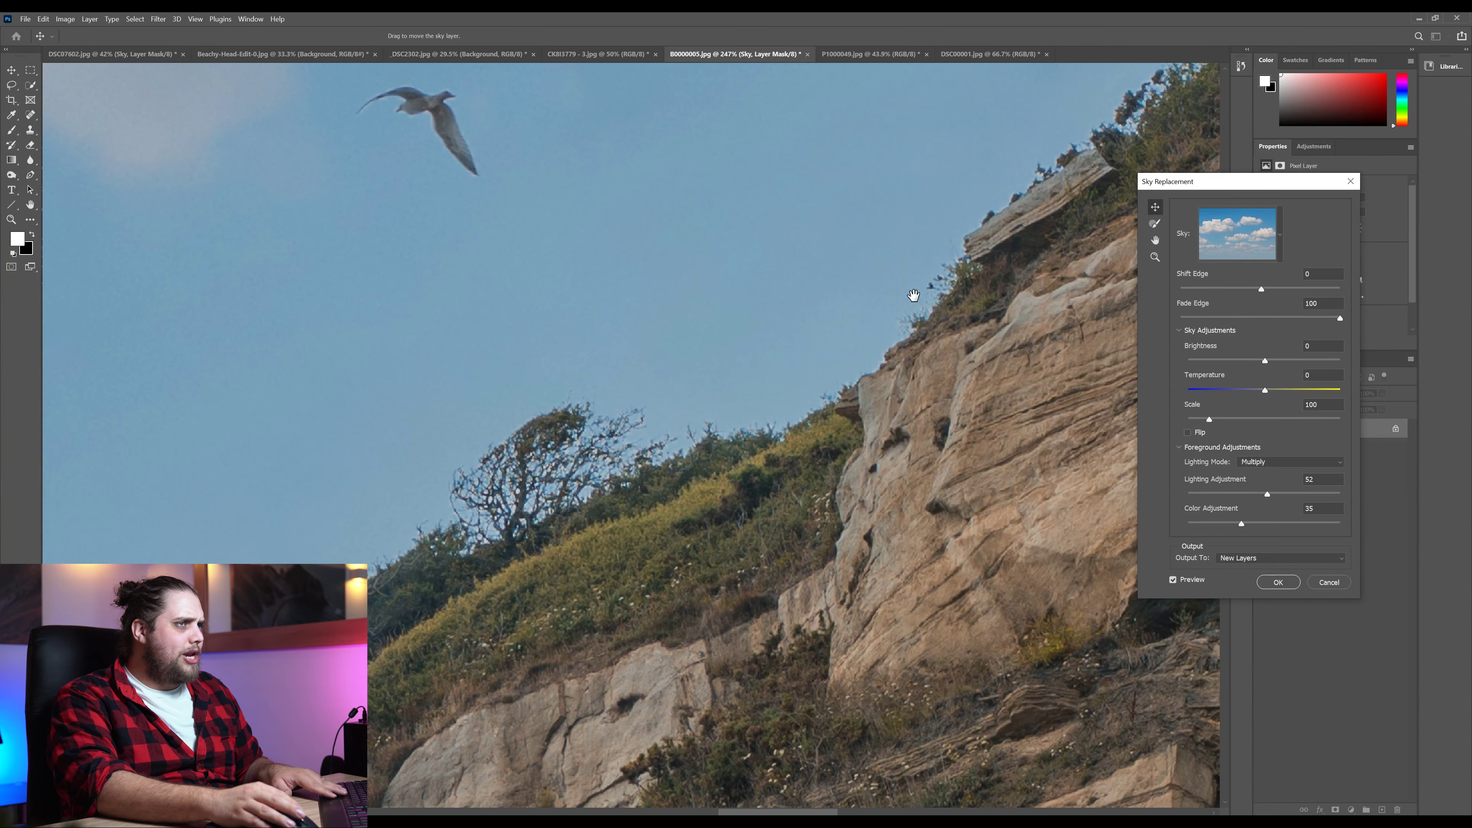
{"action": "left_click_drag", "start_coordinate": [917, 295], "coordinate": [261, 348]}
{"action": "left_click_drag", "start_coordinate": [784, 458], "coordinate": [492, 473]}
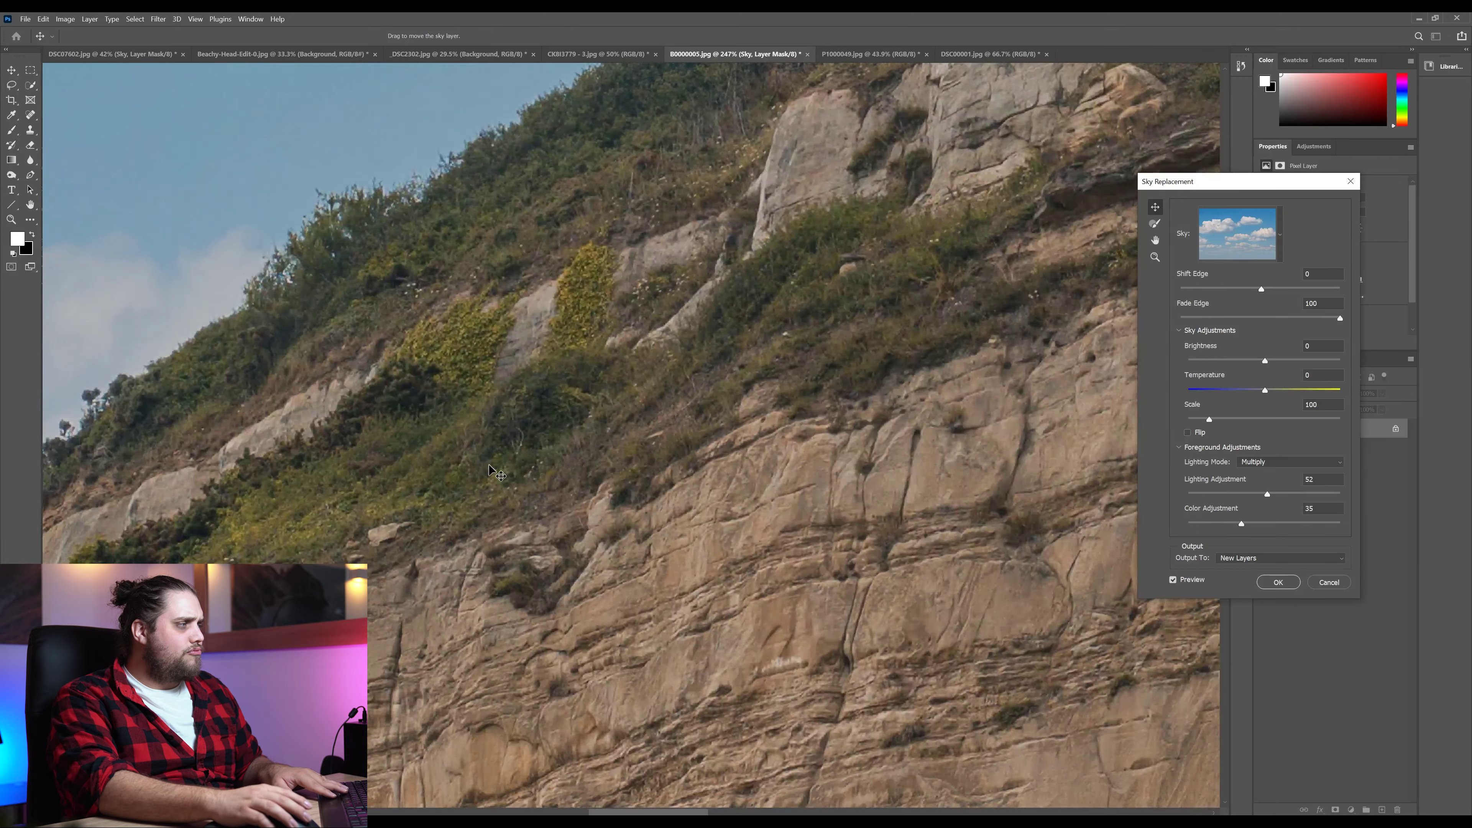
{"action": "key", "text": "ctrl+0"}
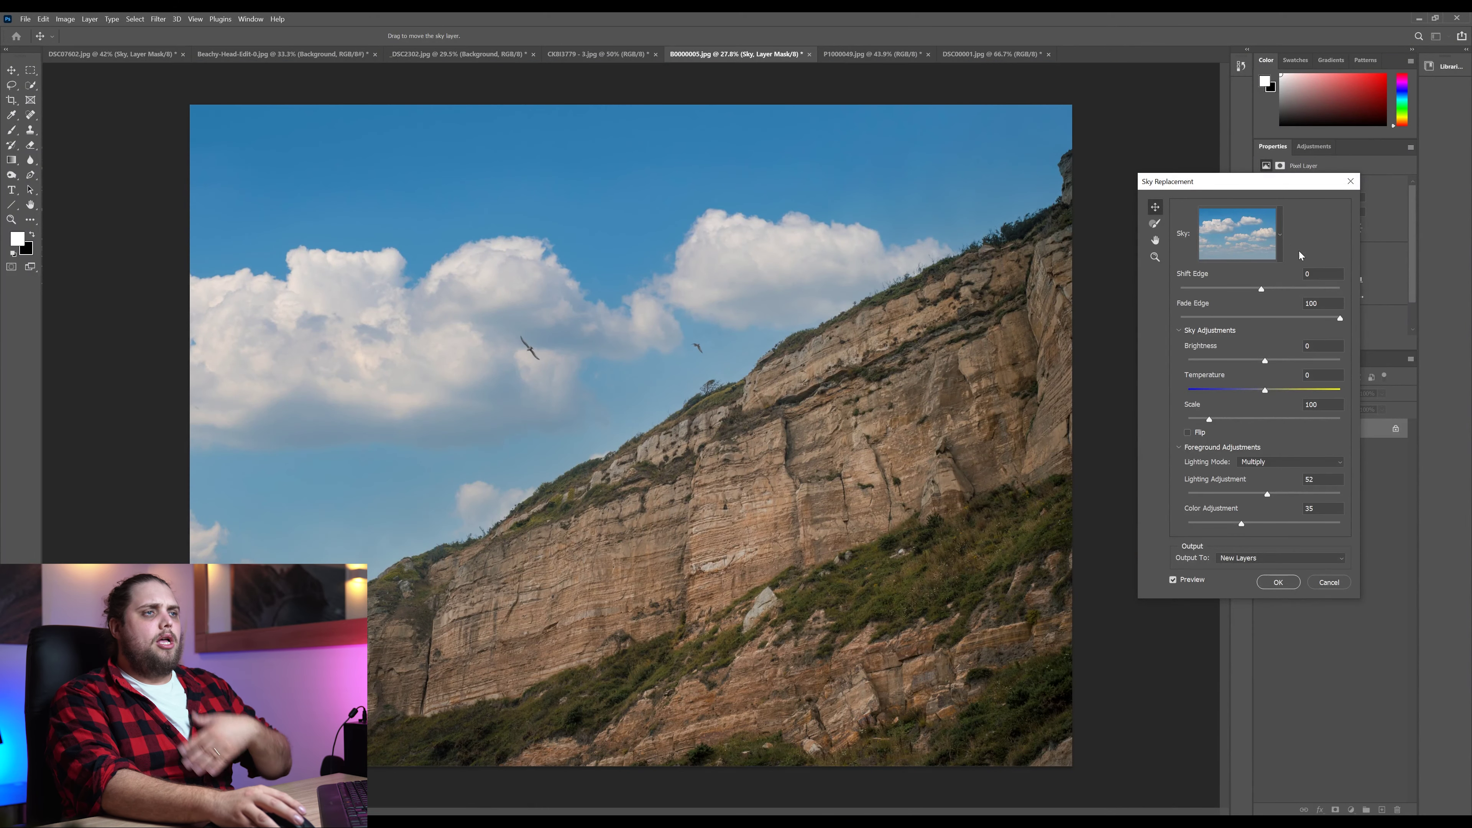
- Choose the orange sunset sky from the Sunsets presets instead of Blue Skies
{"action": "left_click", "coordinate": [1280, 234]}
{"action": "left_click", "coordinate": [1185, 315]}
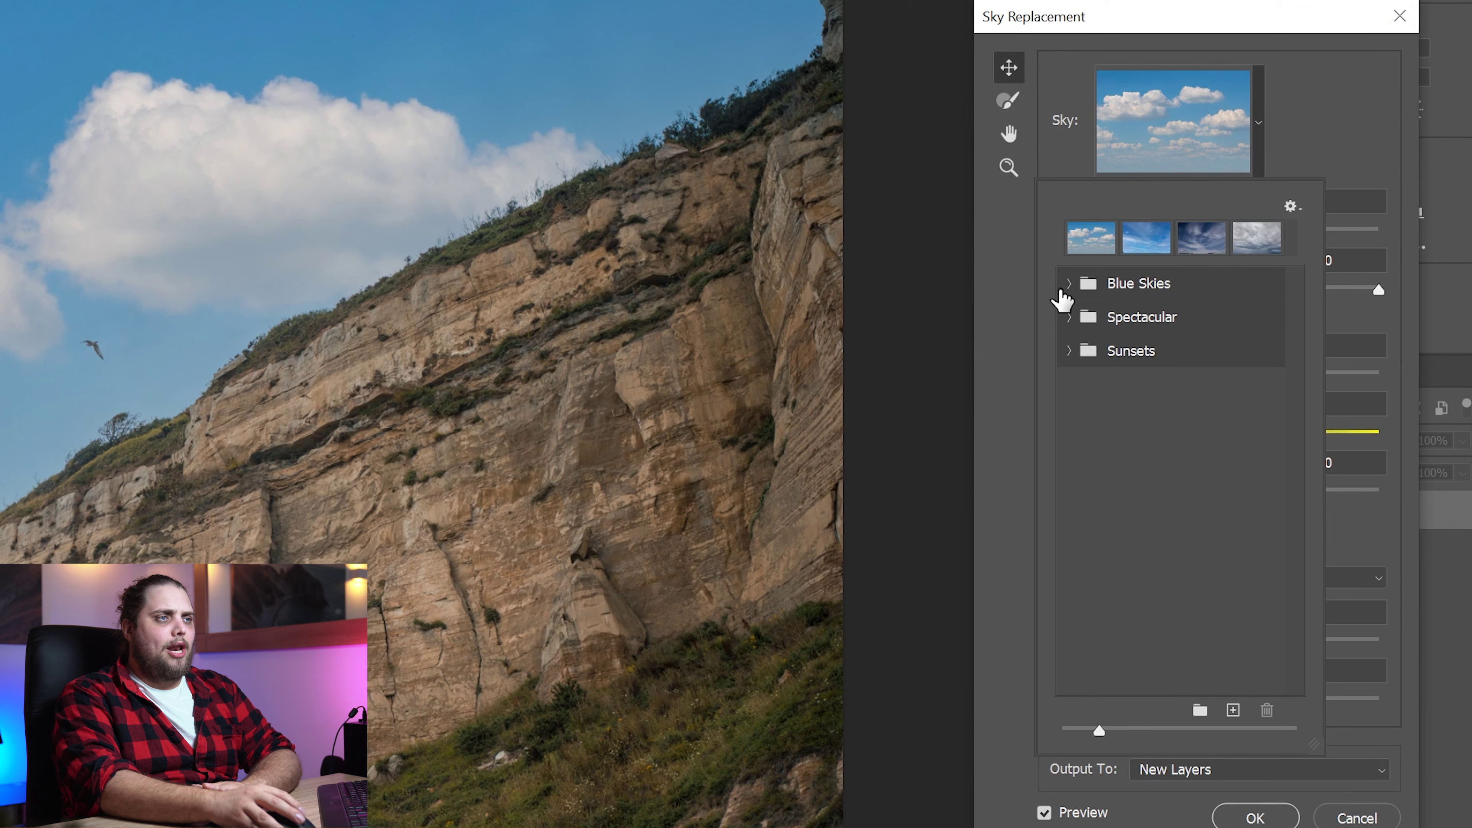
{"action": "left_click", "coordinate": [1065, 349]}
{"action": "scroll", "coordinate": [1217, 501], "scroll_direction": "down", "scroll_amount": 5}
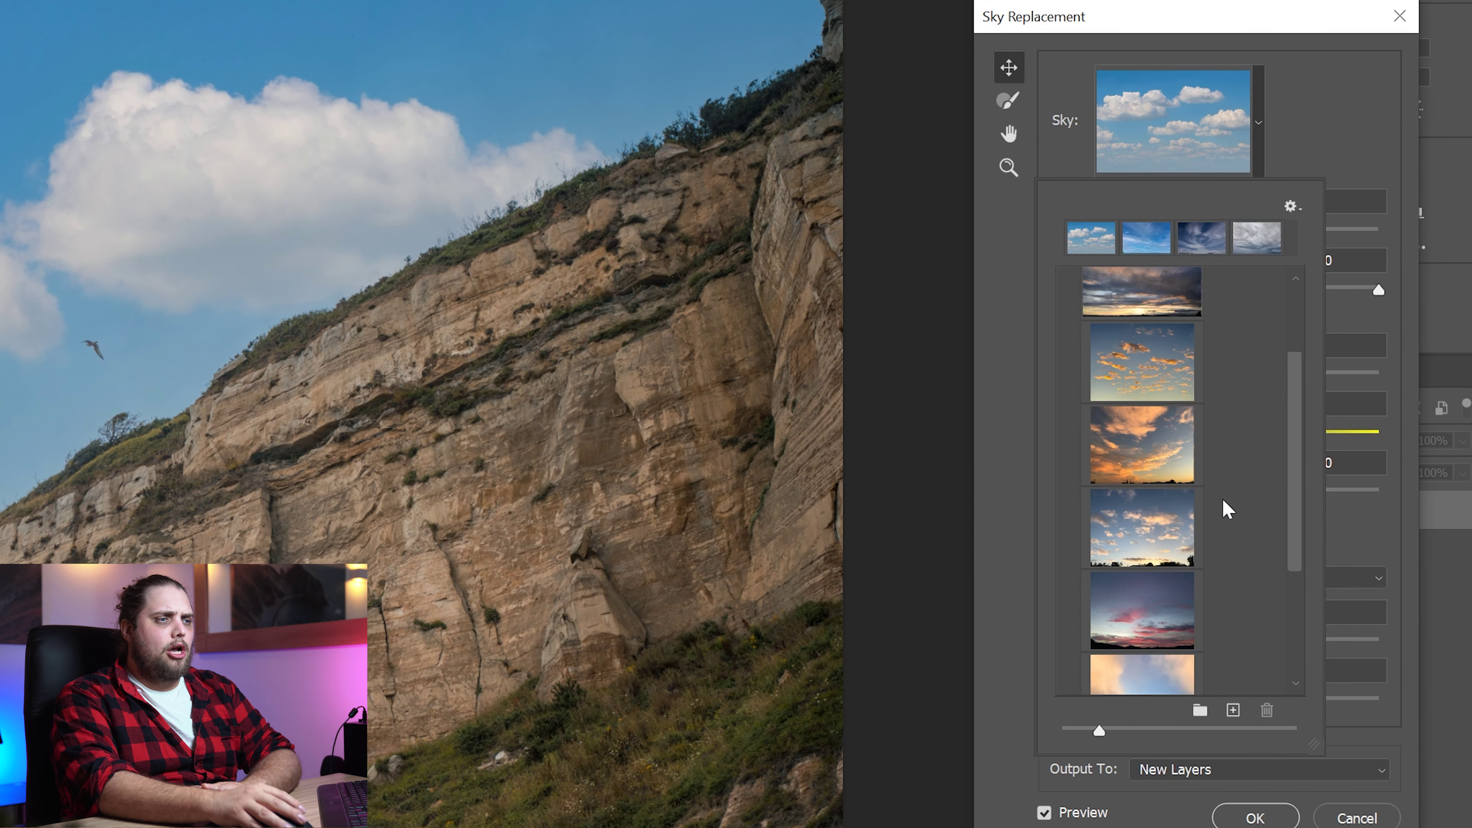
{"action": "scroll", "coordinate": [1223, 500], "scroll_direction": "up", "scroll_amount": 4}
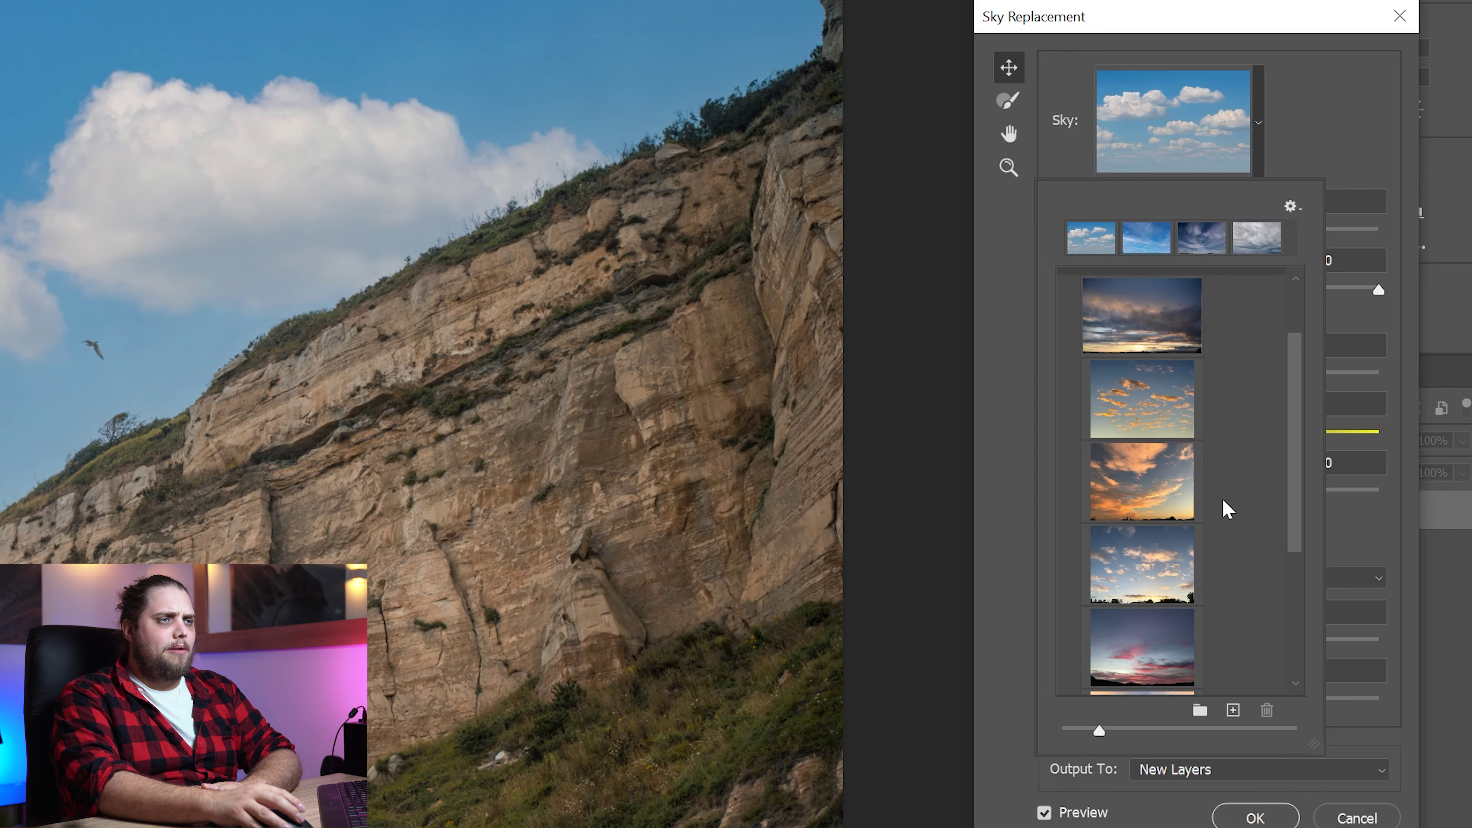
{"action": "left_click", "coordinate": [1150, 516]}
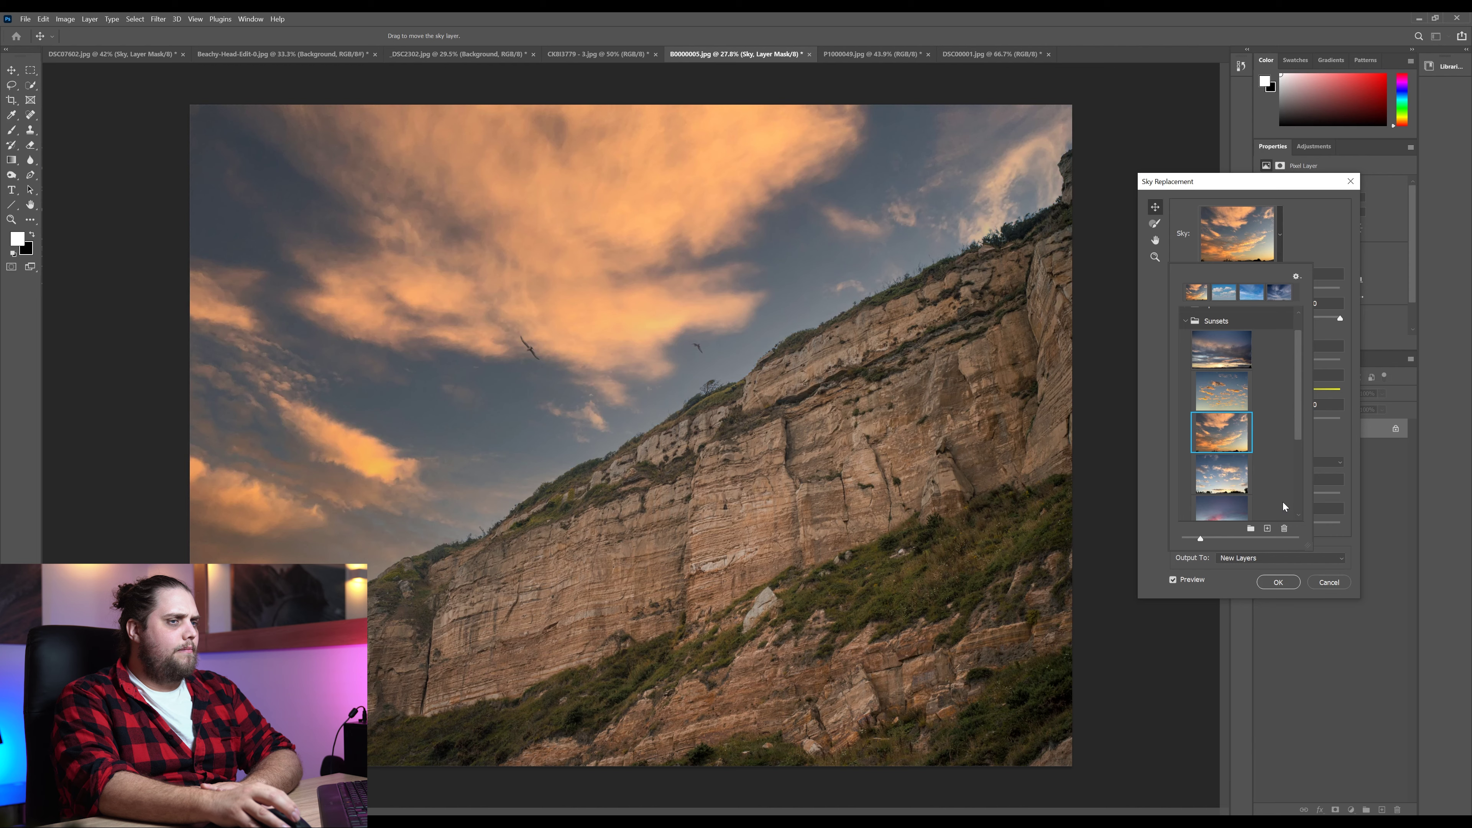
{"action": "left_click", "coordinate": [1316, 241]}
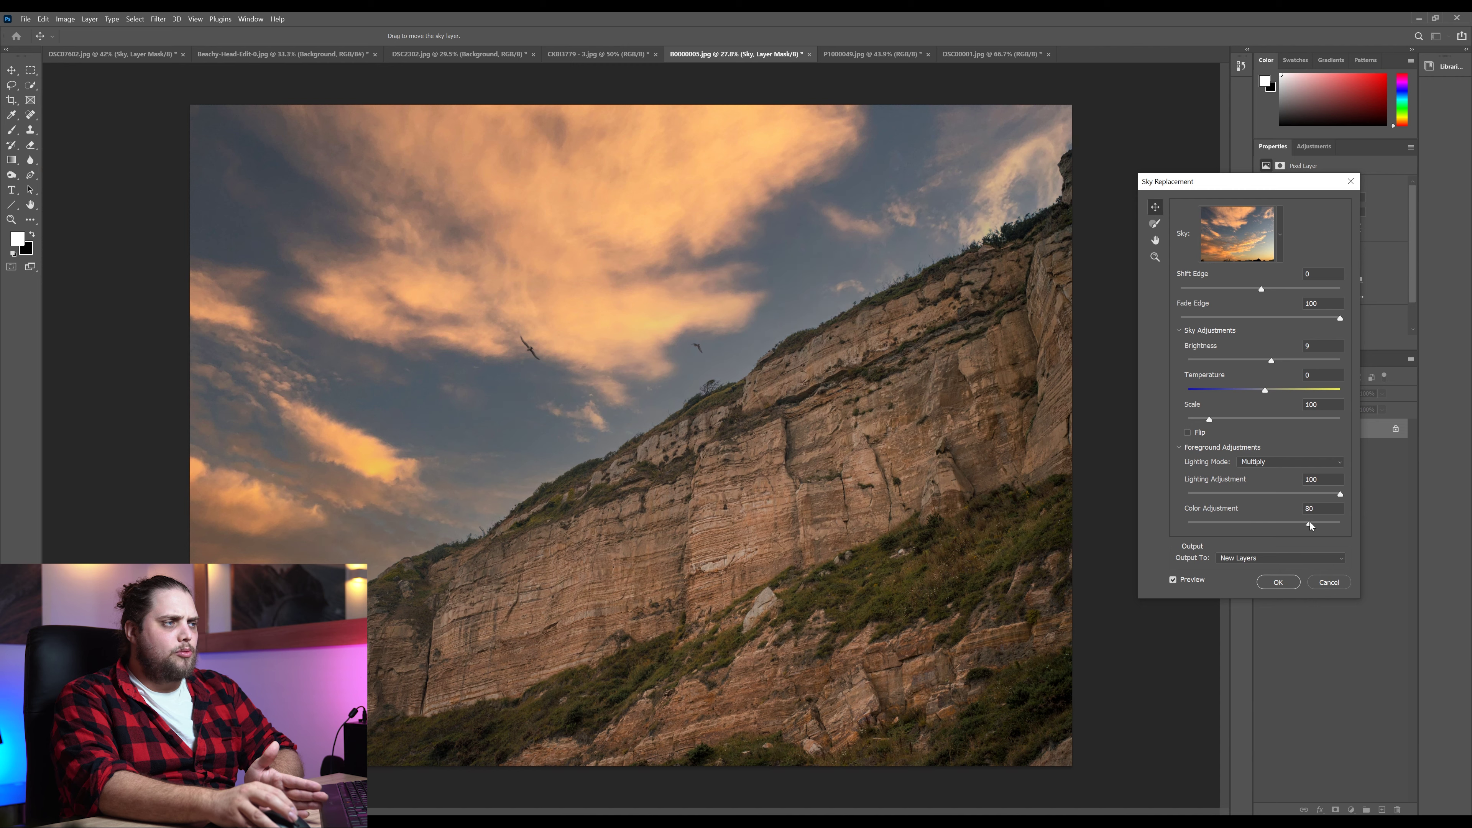
- Set Color Adjustment to 91, apply the sunset sky, and toggle the group to compare
{"action": "left_click_drag", "start_coordinate": [1323, 524], "coordinate": [1327, 524]}
{"action": "left_click", "coordinate": [1279, 583]}
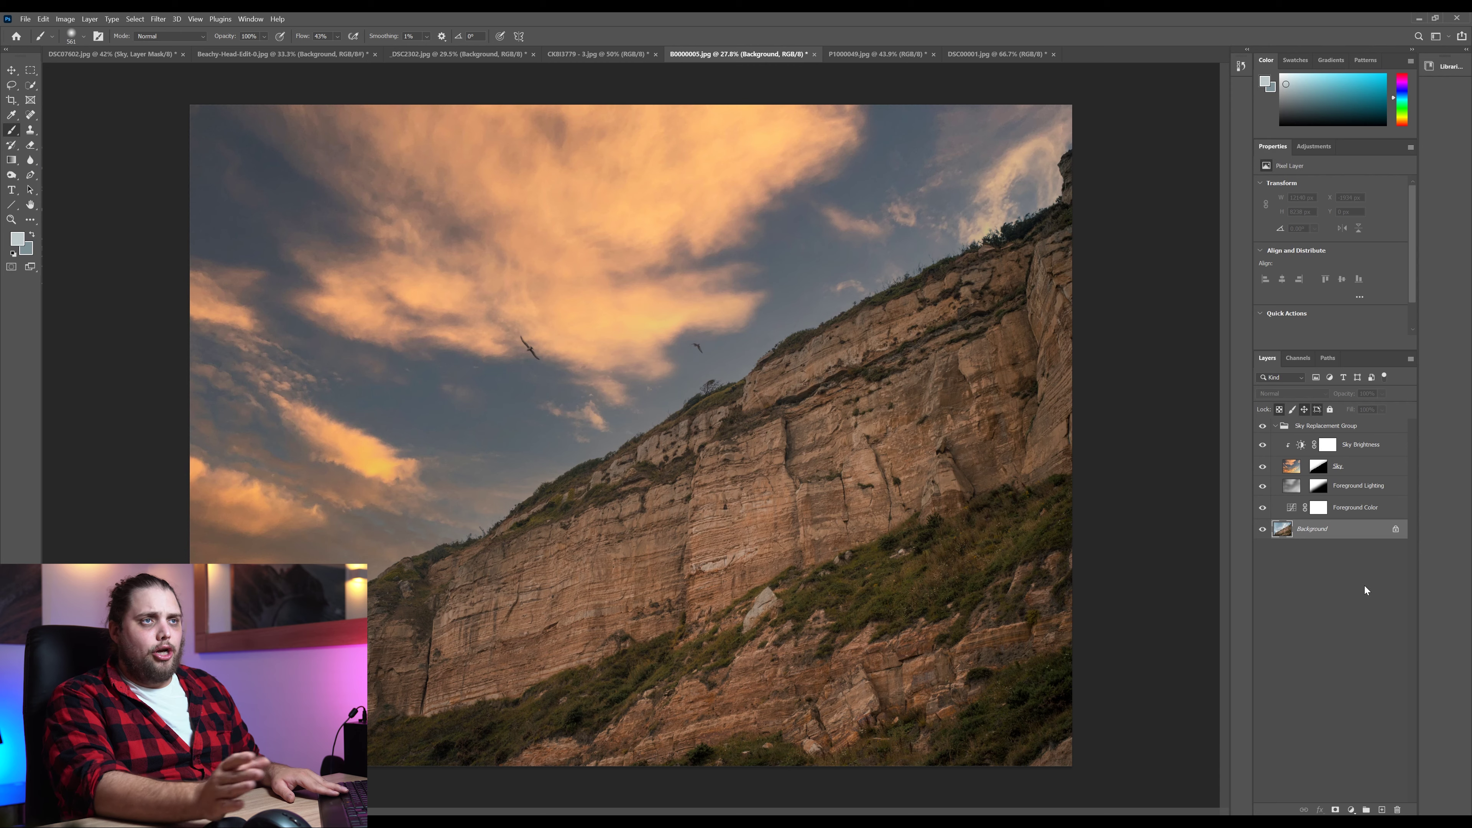
{"action": "left_click", "coordinate": [1262, 529], "text": "alt"}
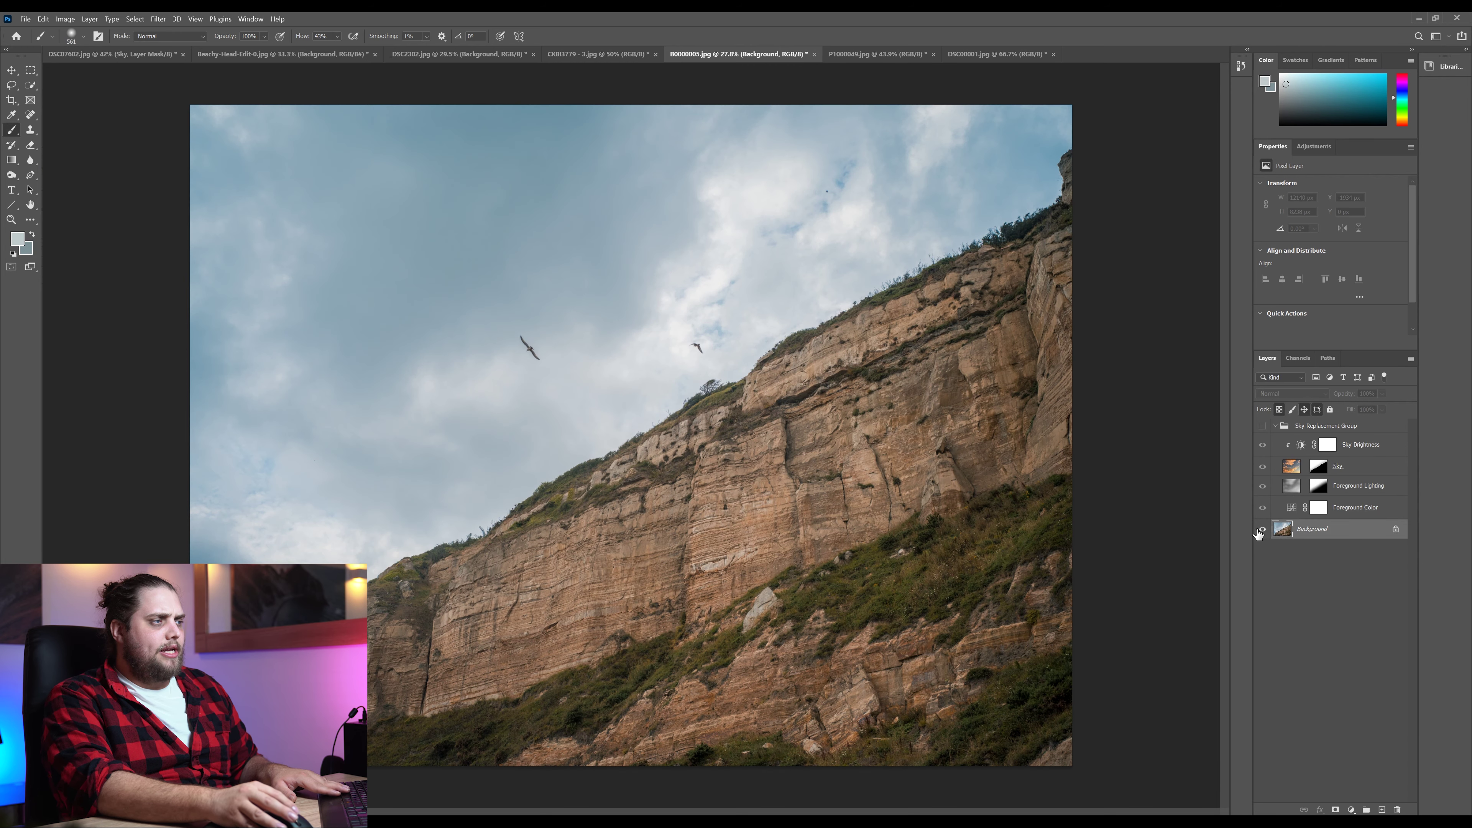
{"action": "left_click", "coordinate": [1262, 529], "text": "alt"}
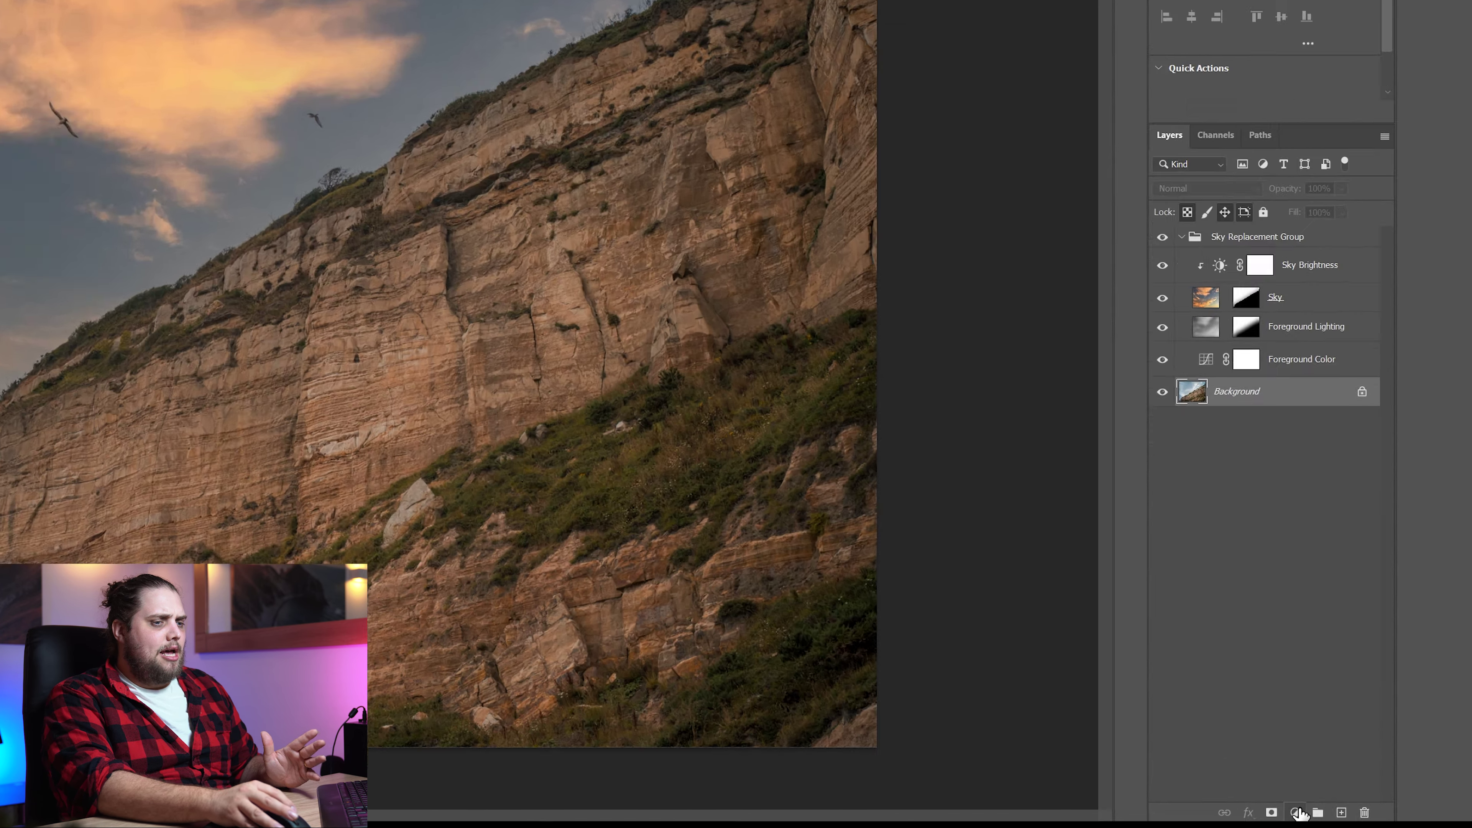
{"action": "left_click", "coordinate": [1352, 810]}
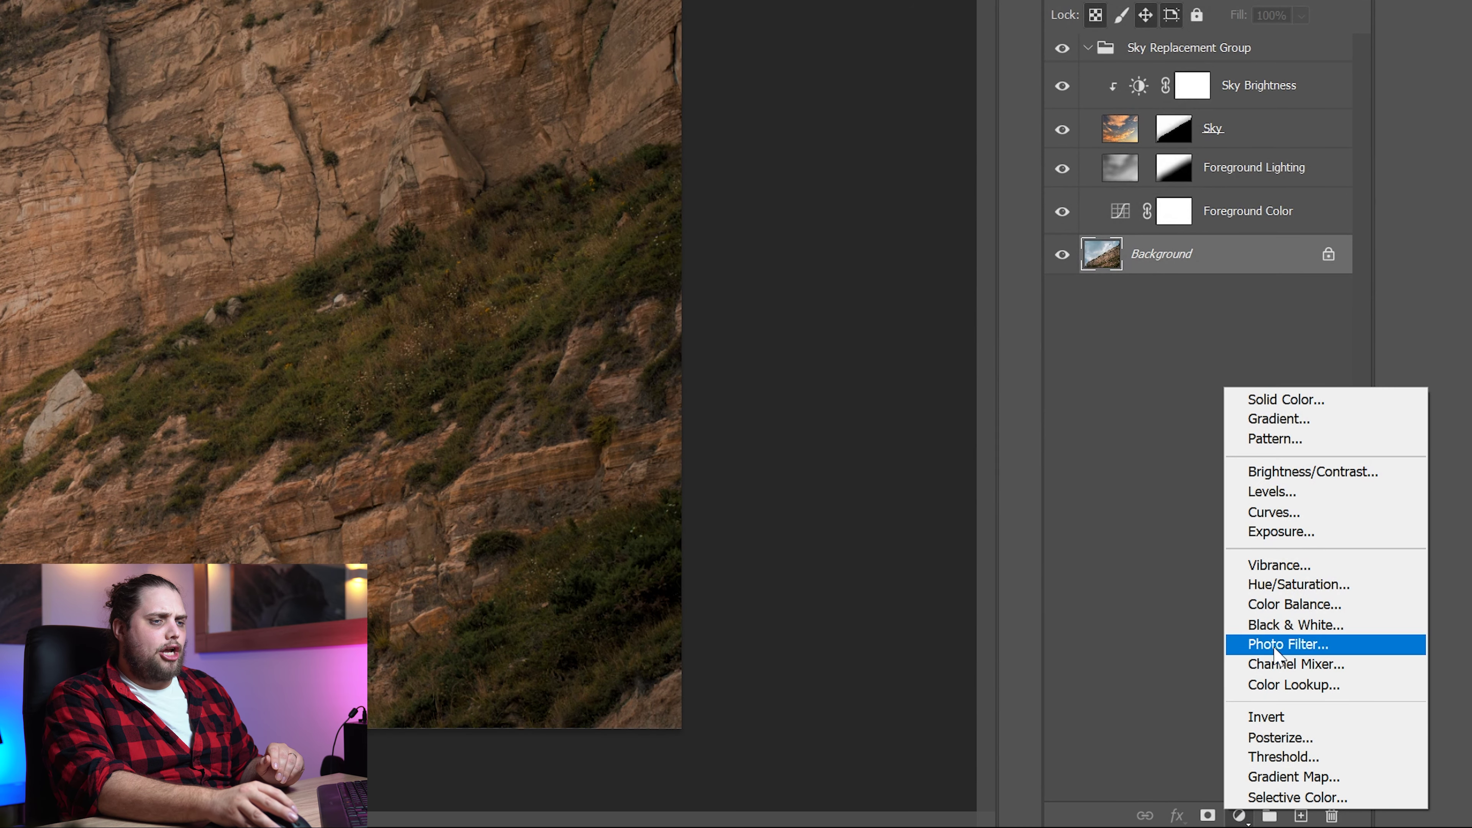
- Add a Curves layer pulled down to darken the foreground, then compare against the original photo
{"action": "left_click", "coordinate": [1267, 513]}
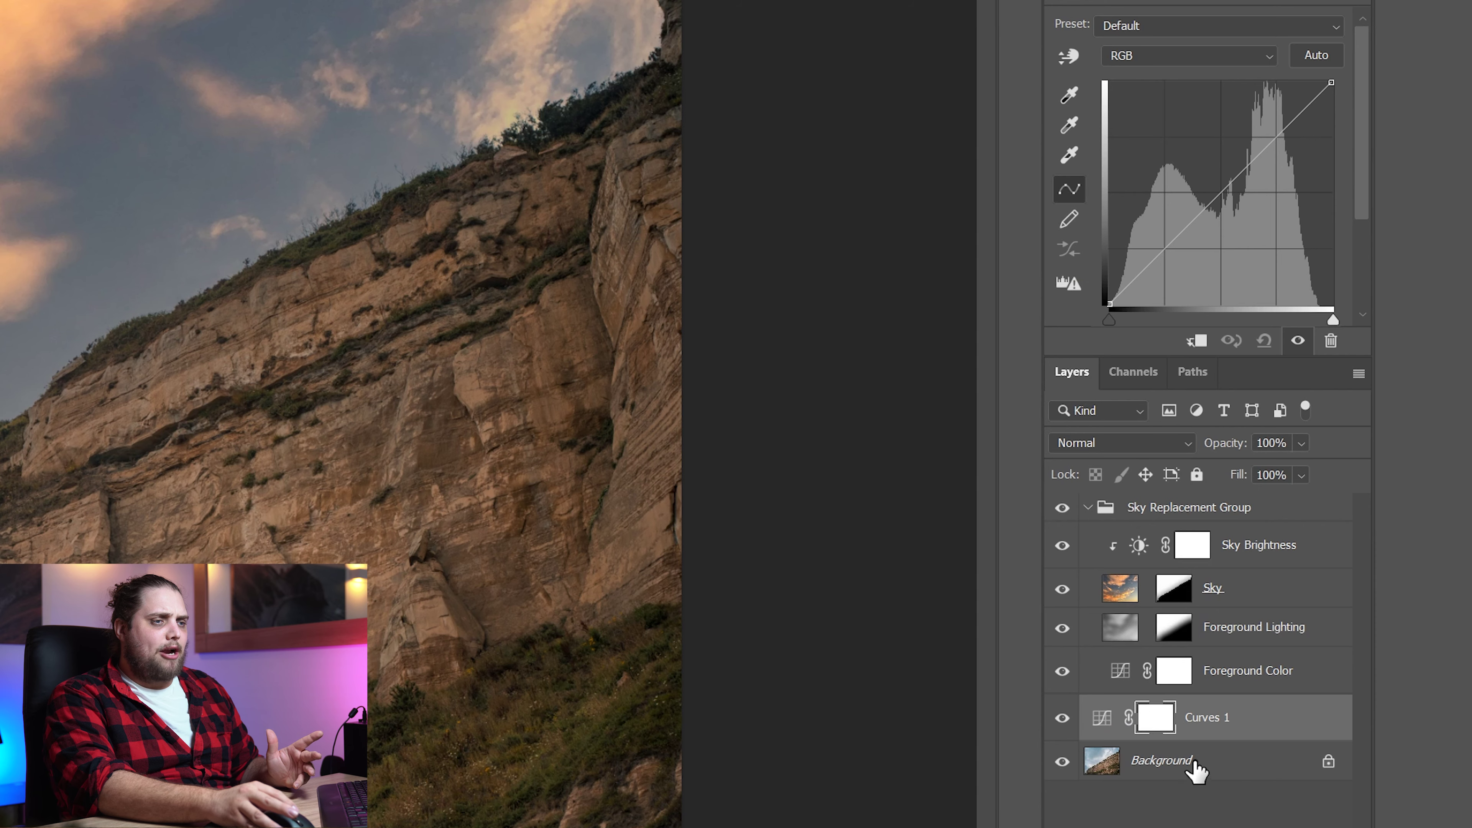
{"action": "left_click", "coordinate": [1205, 214]}
{"action": "left_click_drag", "start_coordinate": [1205, 215], "coordinate": [1211, 226]}
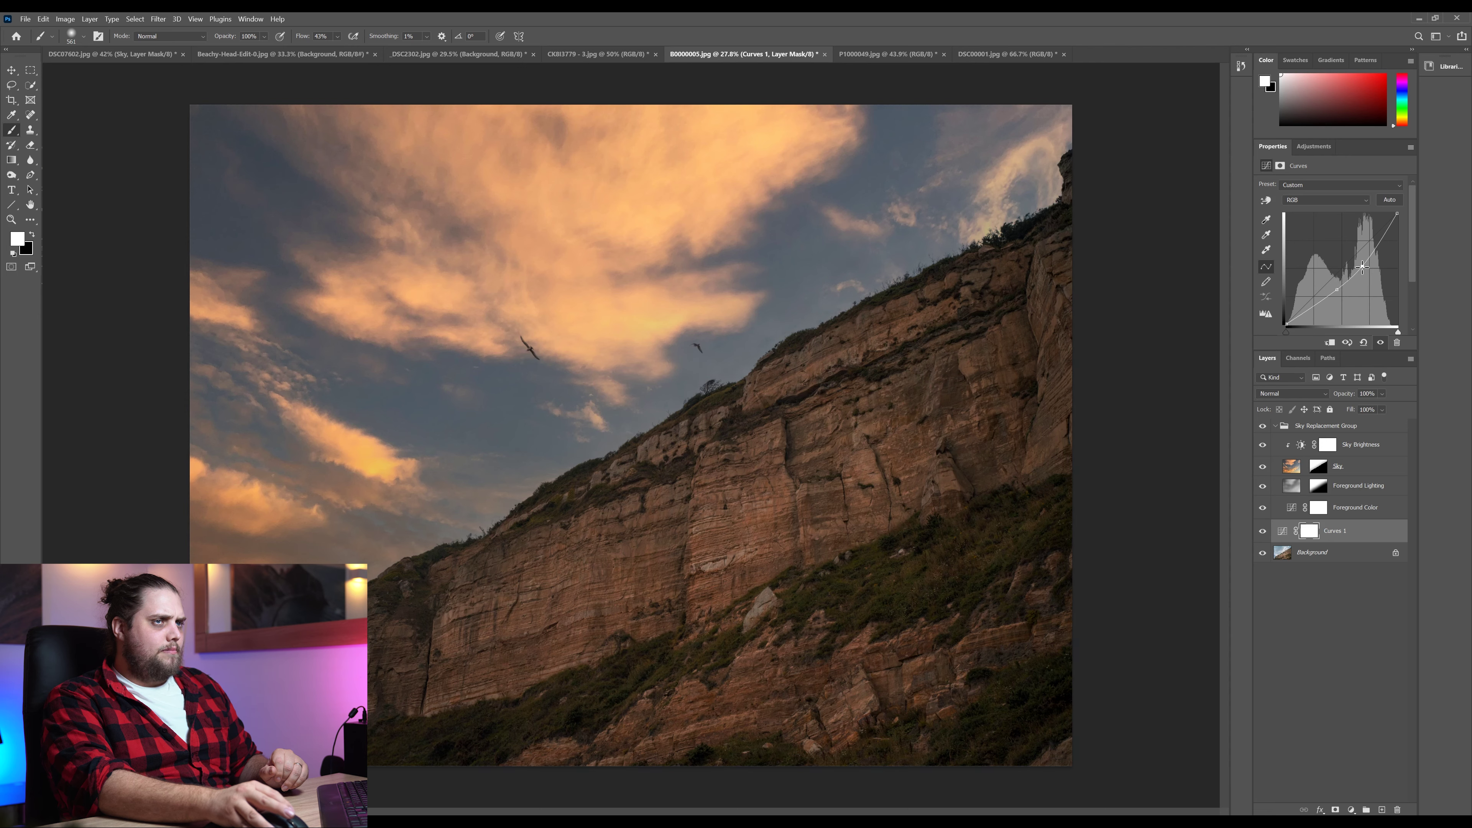
{"action": "left_click", "coordinate": [1326, 600]}
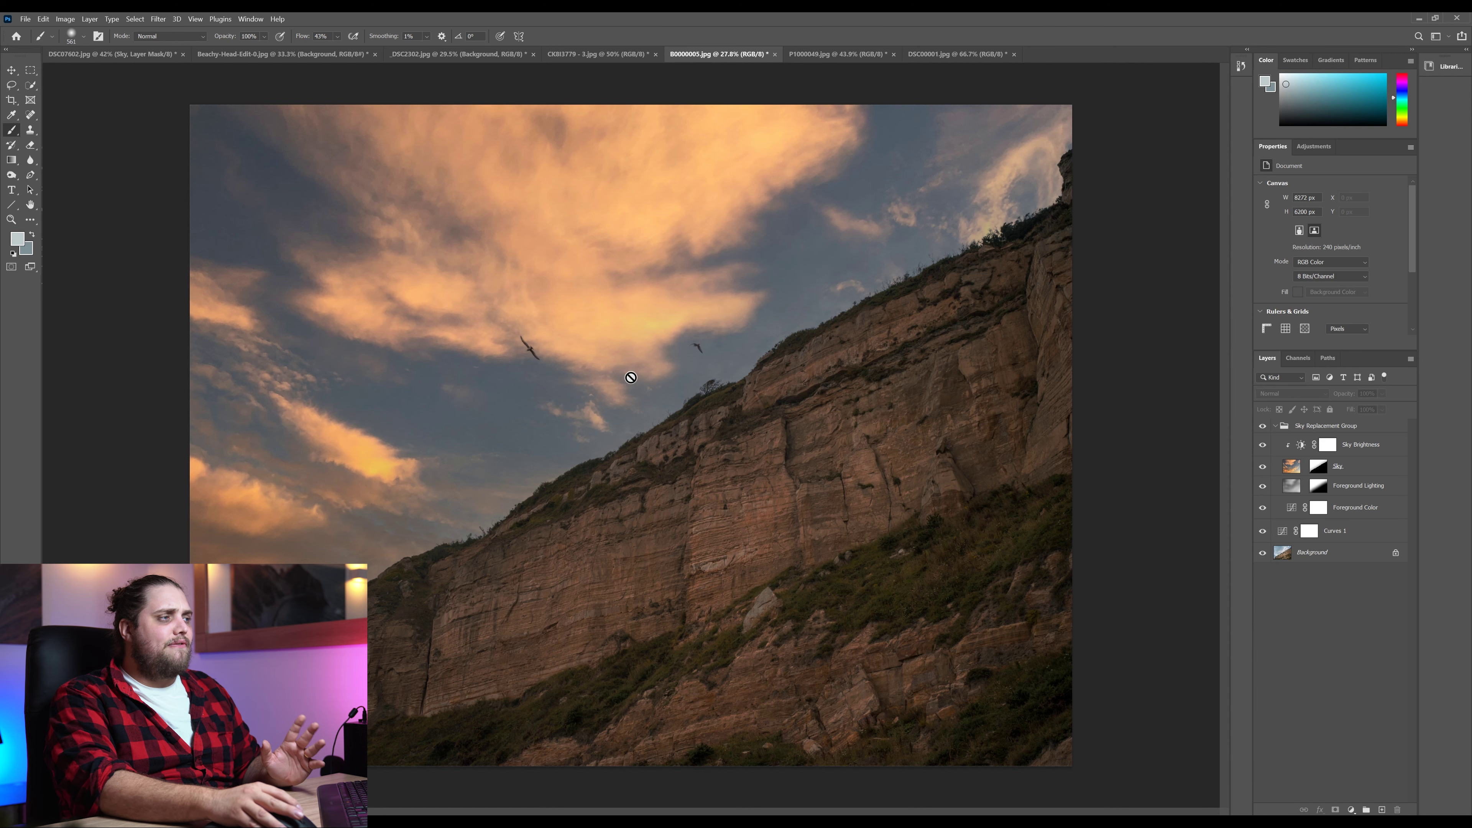
{"action": "left_click", "coordinate": [1262, 556], "text": "alt"}
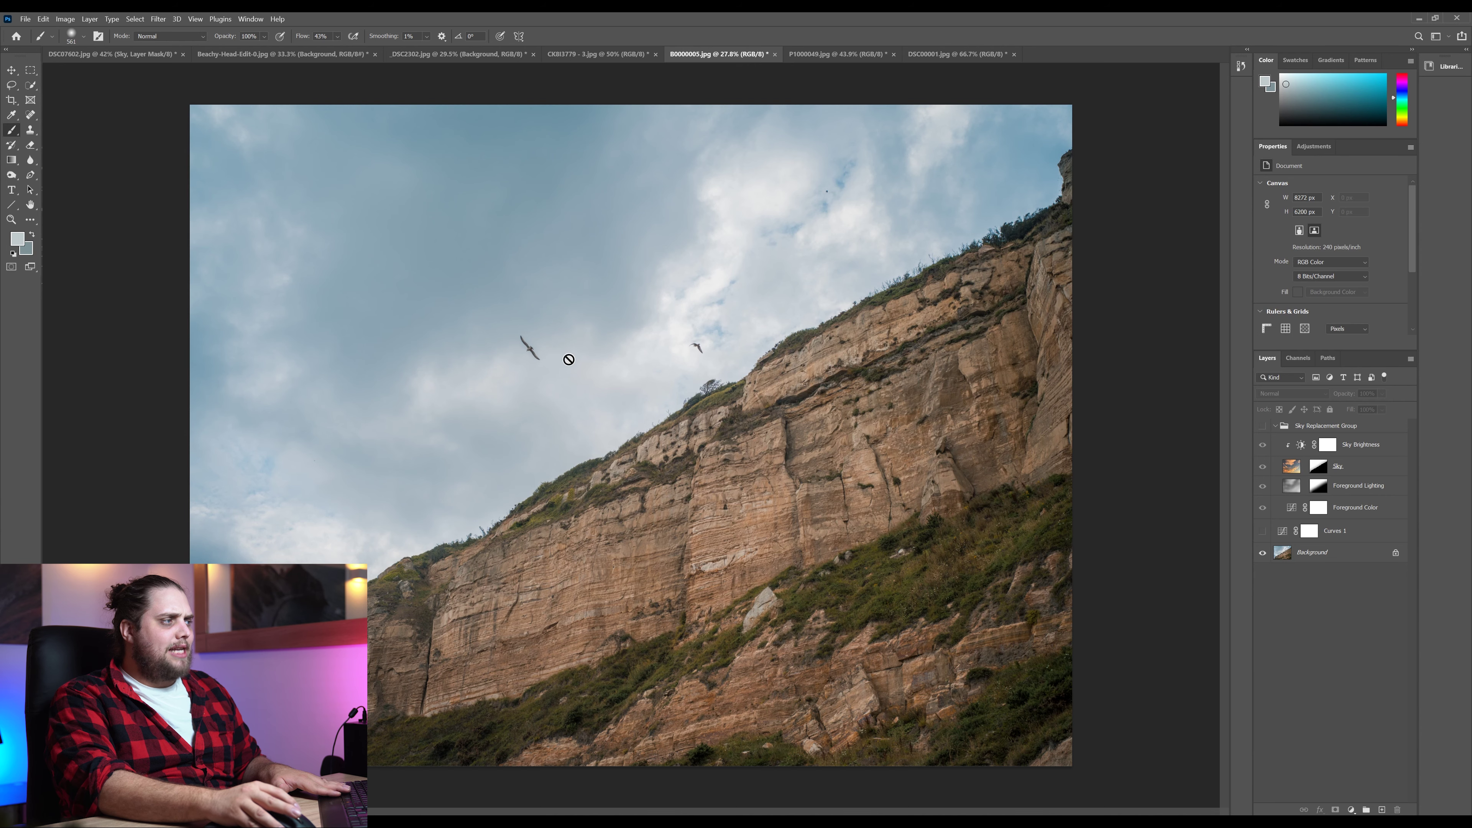
{"action": "left_click", "coordinate": [1263, 554], "text": "alt"}
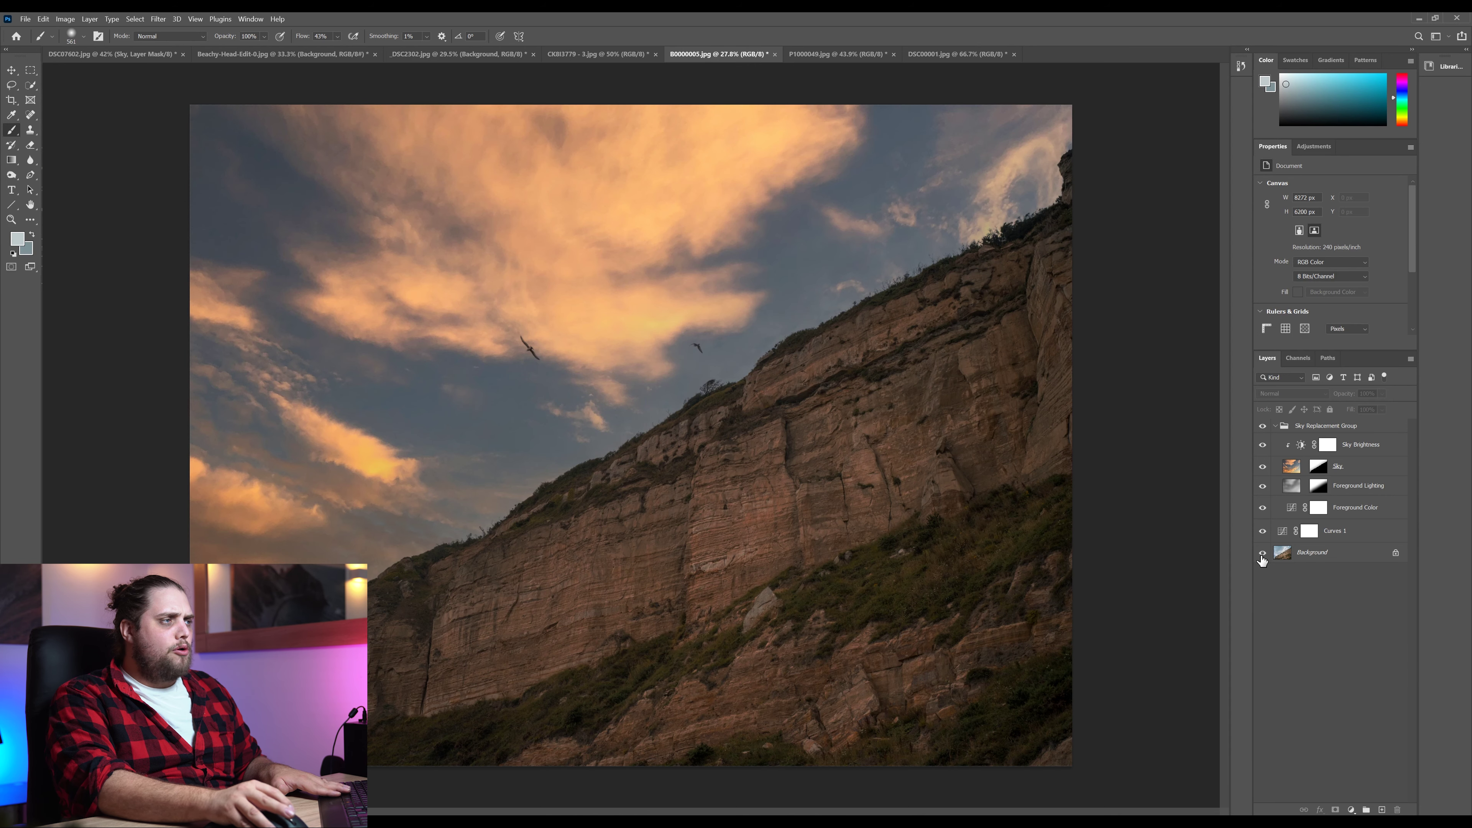